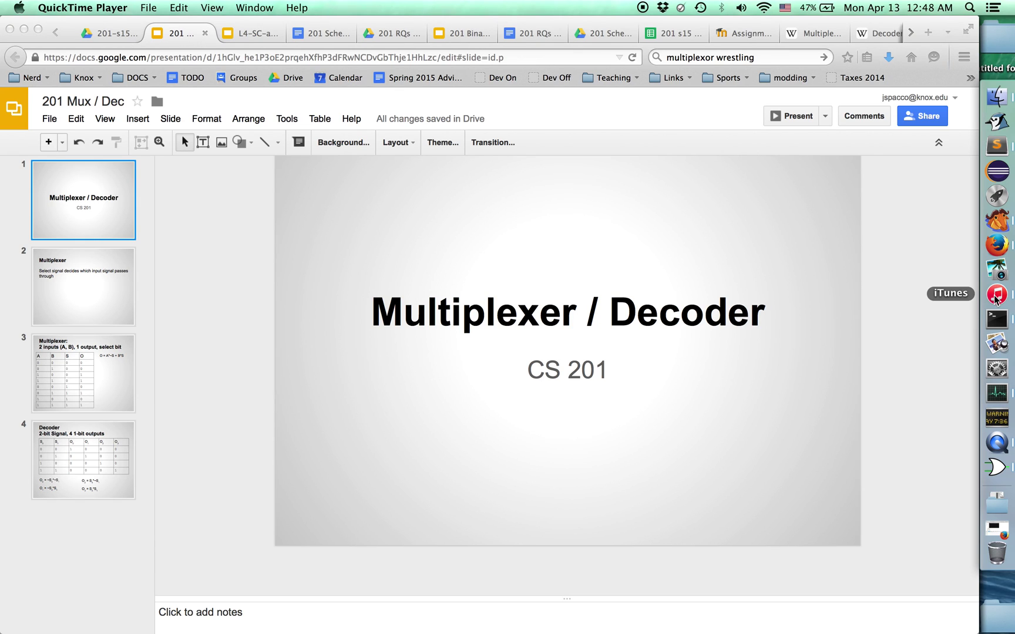
Step: Start the song Old Style playing in iTunes, then return to the Firefox slide deck
{"action": "left_click", "coordinate": [995, 297]}
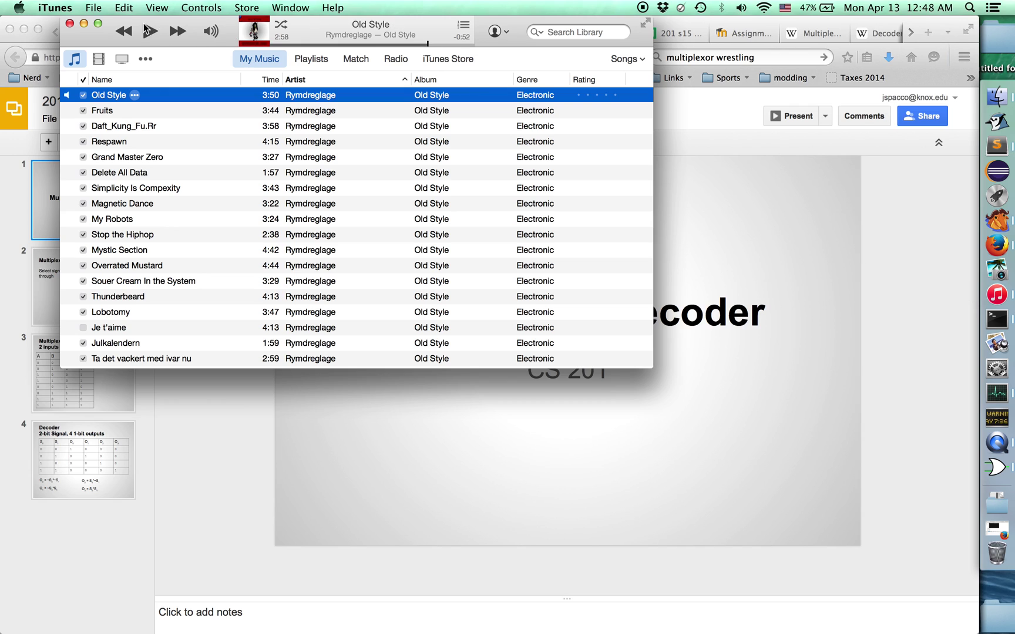
{"action": "left_click", "coordinate": [148, 30]}
{"action": "left_click", "coordinate": [679, 126]}
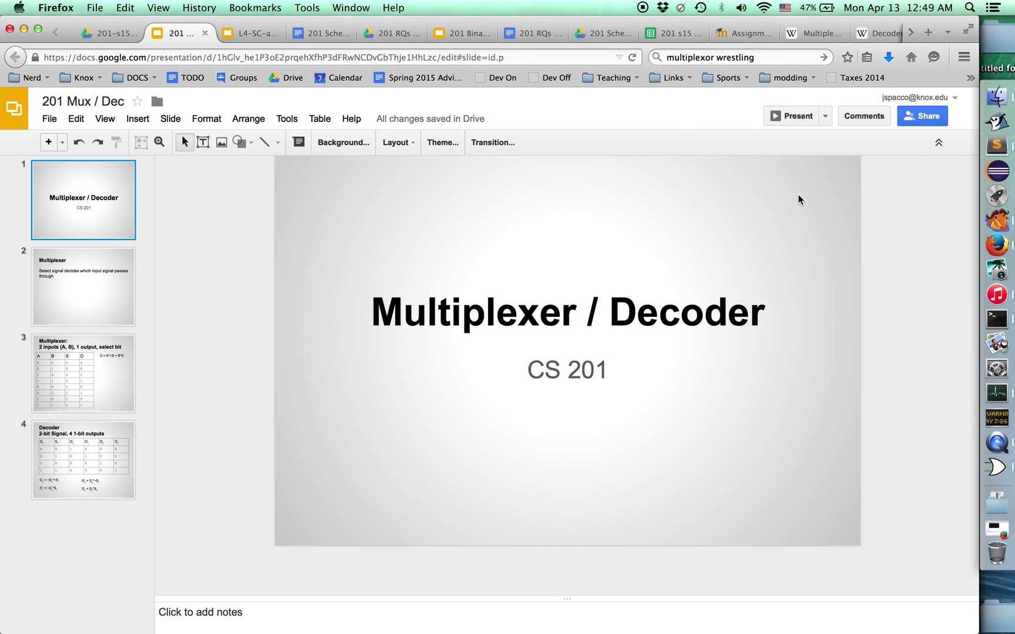
{"action": "left_click", "coordinate": [1001, 296]}
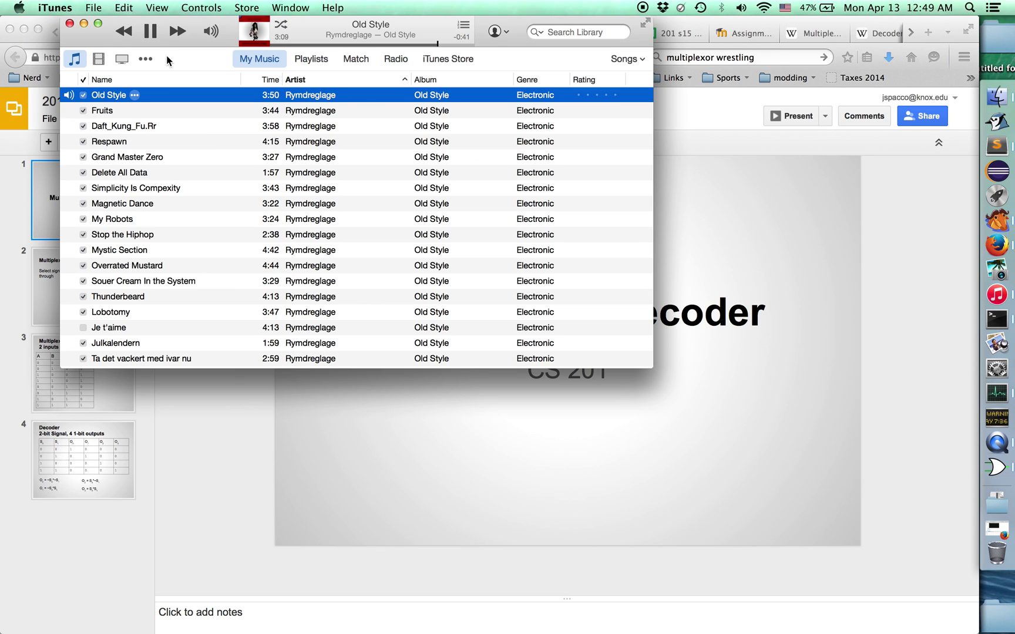
{"action": "left_click", "coordinate": [702, 111]}
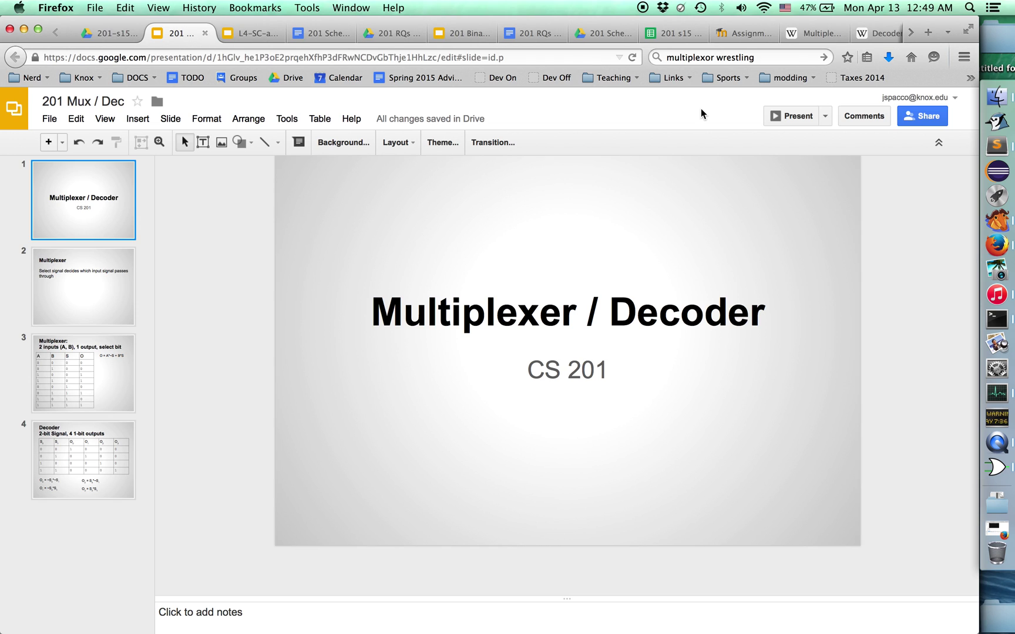
Step: Go through the Multiplexer definition slide to slide 3's truth table, O = A*~S + B*S
{"action": "scroll", "coordinate": [724, 205], "scroll_direction": "up", "scroll_amount": 3}
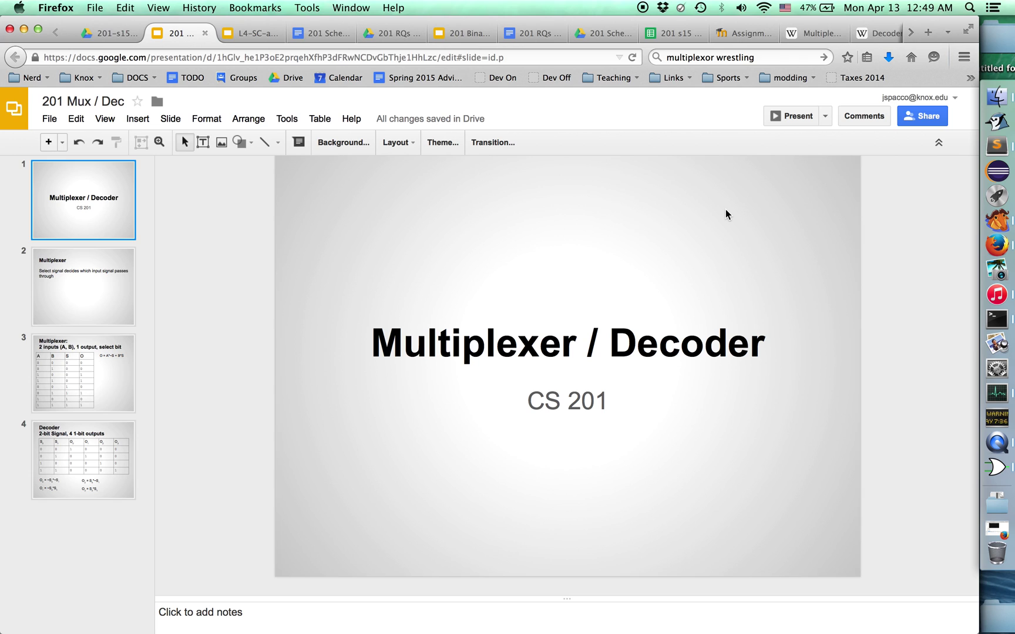
{"action": "left_click", "coordinate": [67, 266]}
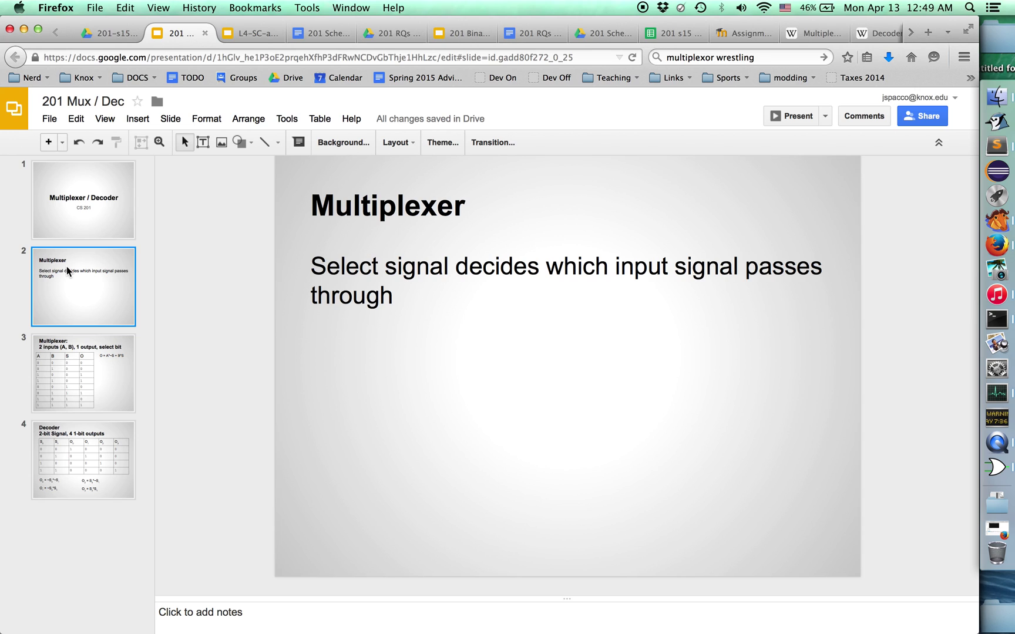
{"action": "left_click", "coordinate": [121, 389]}
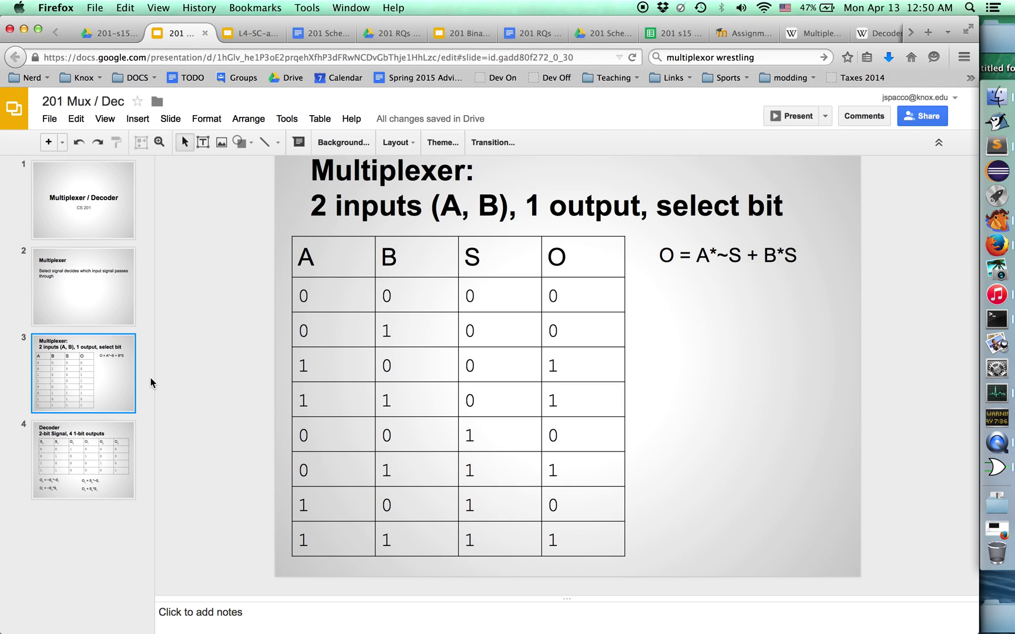
{"action": "left_click", "coordinate": [110, 449]}
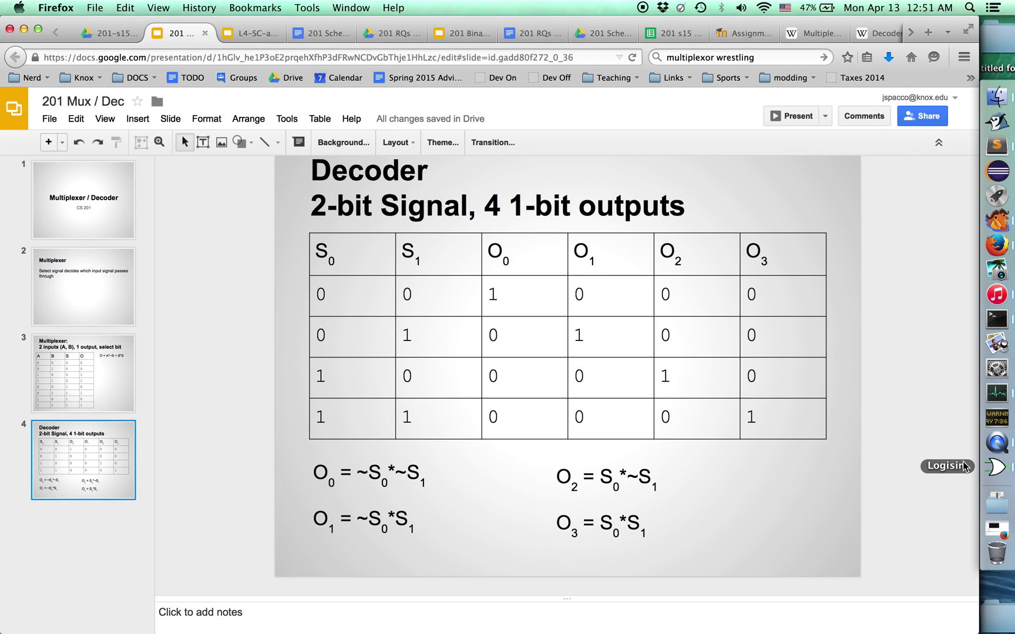
{"action": "left_click", "coordinate": [131, 381]}
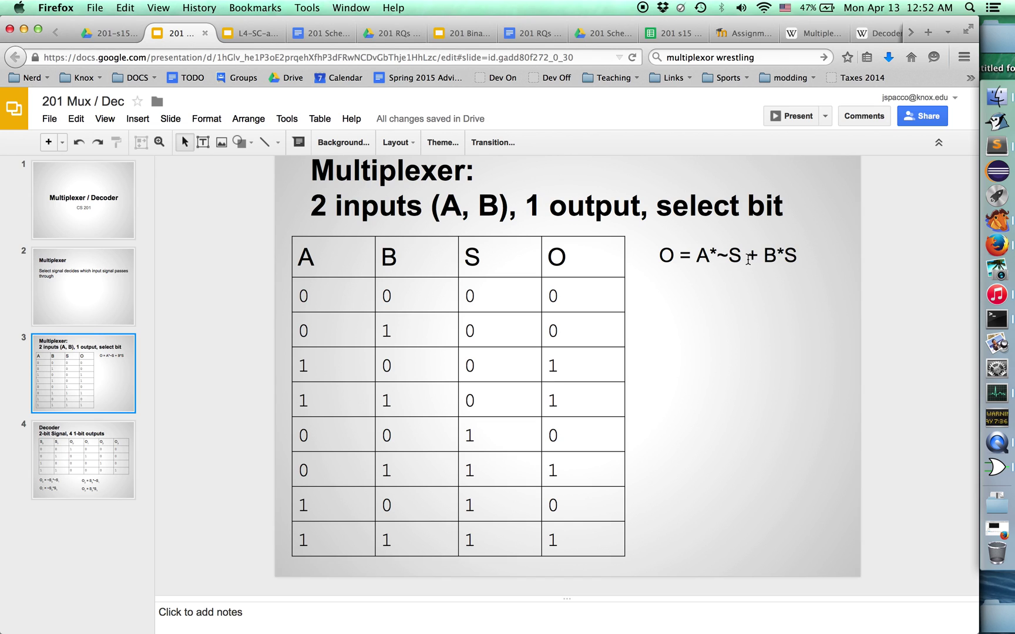
Step: In Logisim, place two input pins stacked on the left of the canvas
{"action": "left_click", "coordinate": [997, 467]}
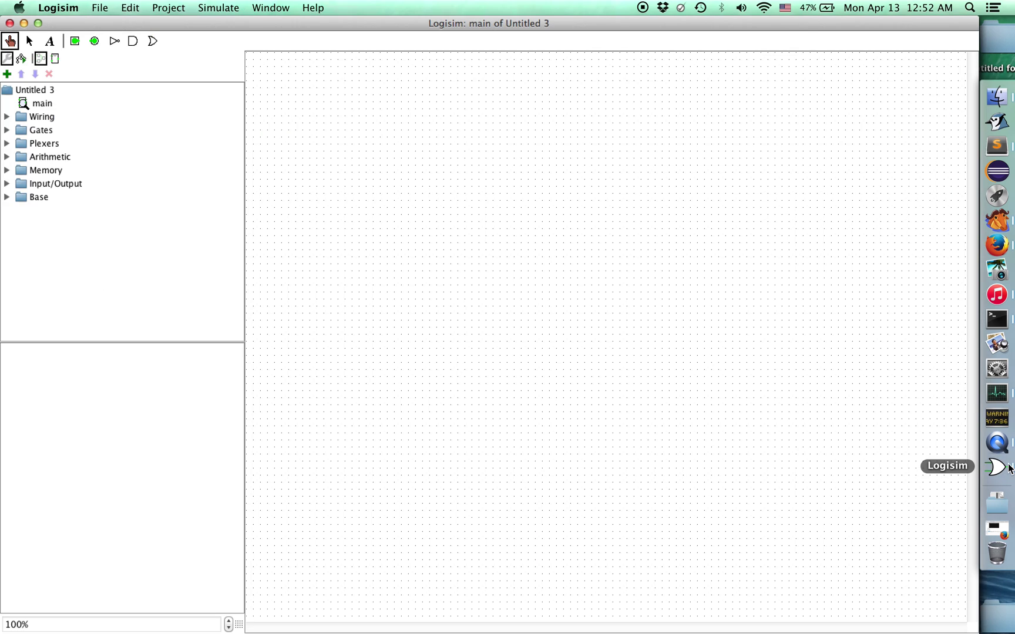
{"action": "left_click", "coordinate": [76, 40]}
{"action": "left_click", "coordinate": [358, 174]}
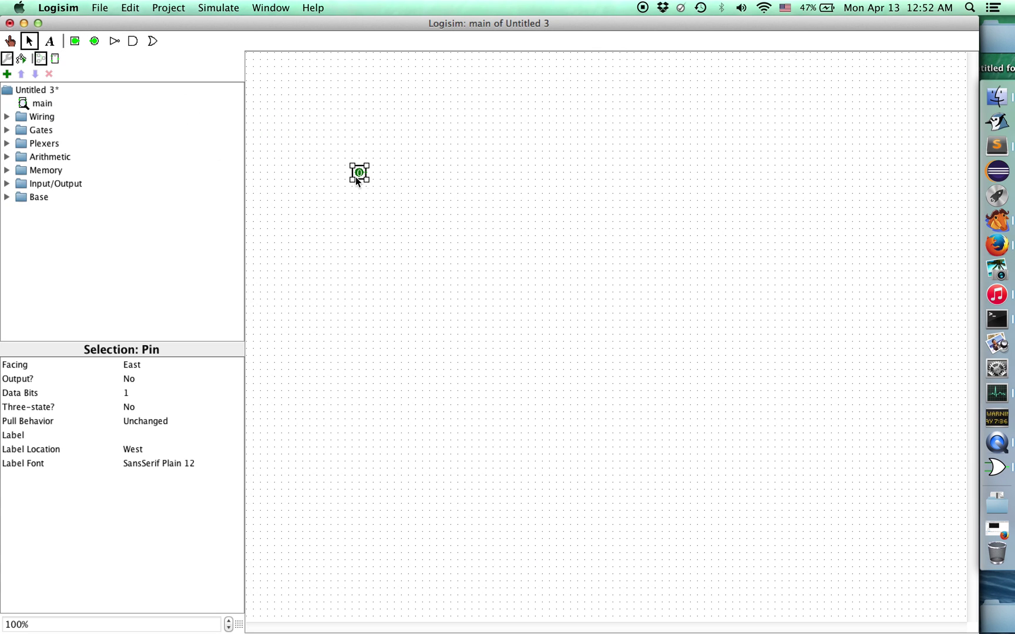
{"action": "left_click", "coordinate": [76, 41]}
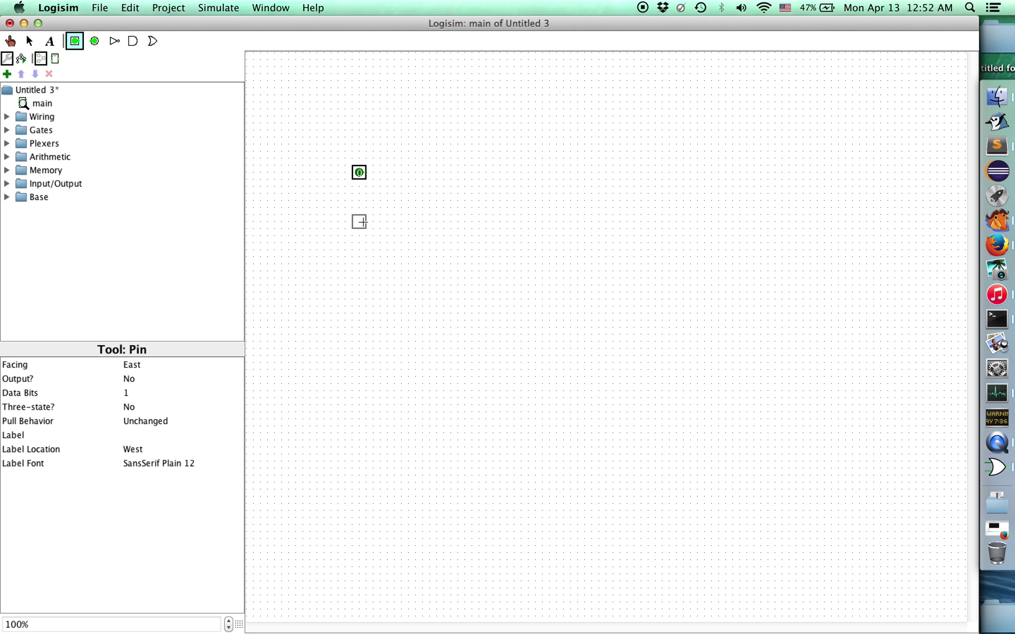
{"action": "left_click", "coordinate": [359, 221]}
Step: Add a north-facing third pin lower down, then nudge the pins into position
{"action": "left_click", "coordinate": [76, 41]}
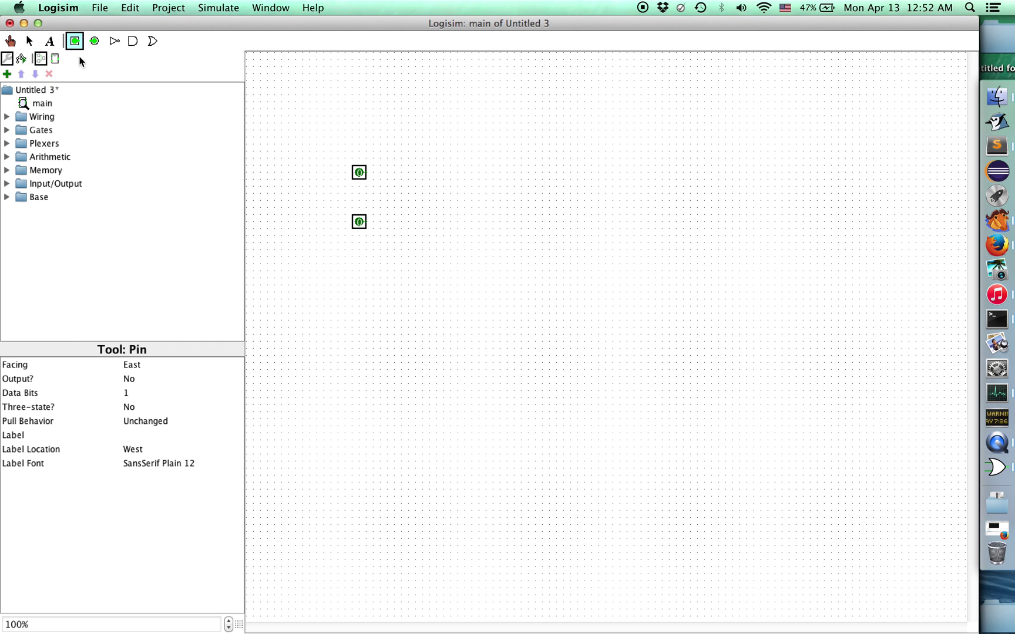
{"action": "left_click", "coordinate": [145, 367]}
{"action": "left_click", "coordinate": [151, 340]}
{"action": "left_click", "coordinate": [464, 270]}
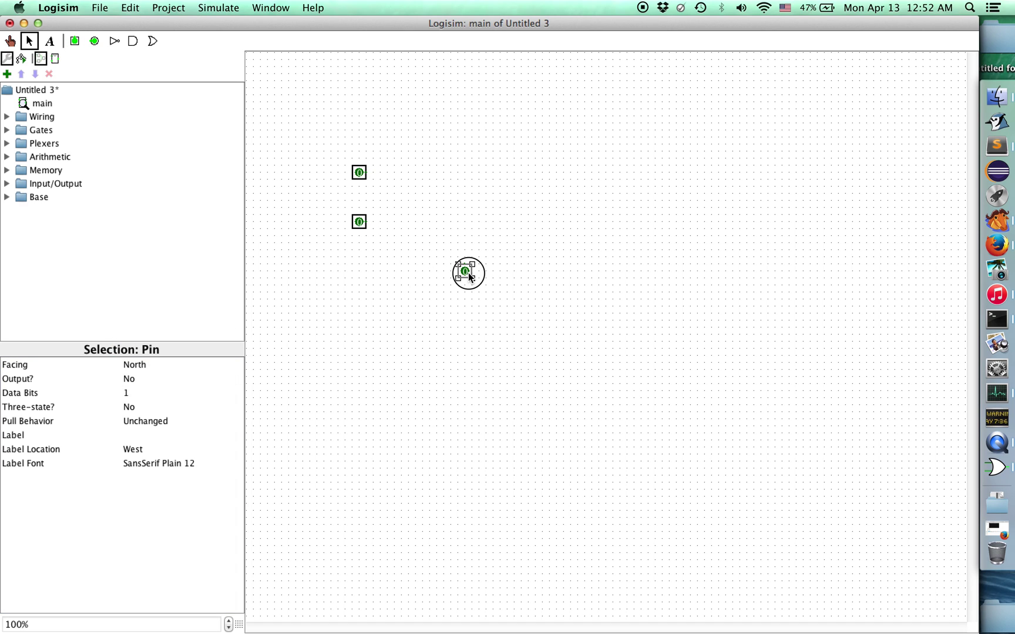
{"action": "left_click_drag", "start_coordinate": [469, 276], "coordinate": [405, 274]}
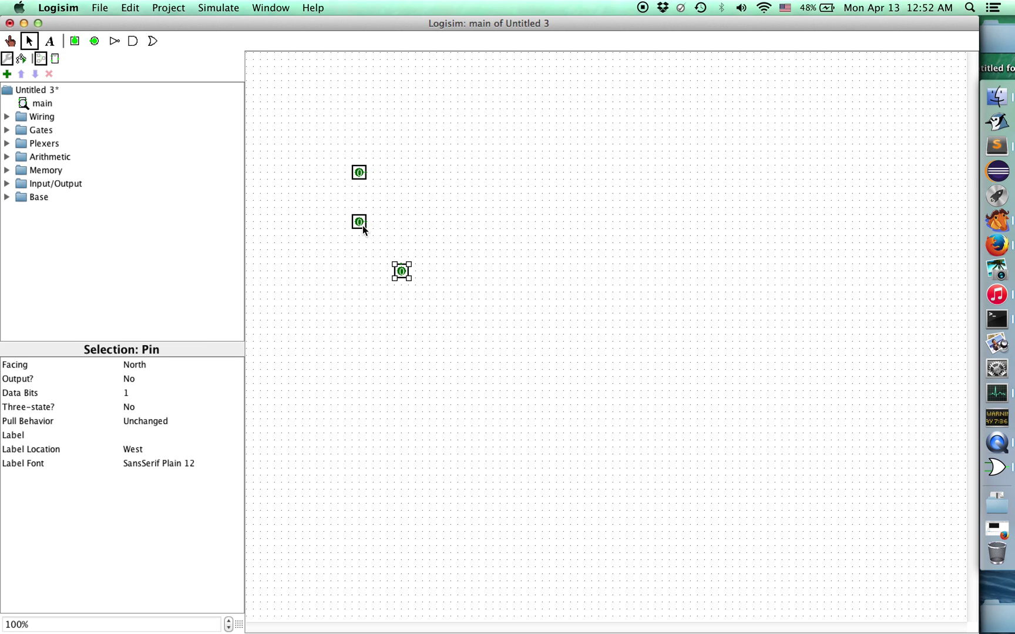
{"action": "left_click_drag", "start_coordinate": [363, 225], "coordinate": [359, 205]}
Step: Place two narrow 2-input AND gates, one above the other, right of the pins
{"action": "left_click", "coordinate": [132, 40]}
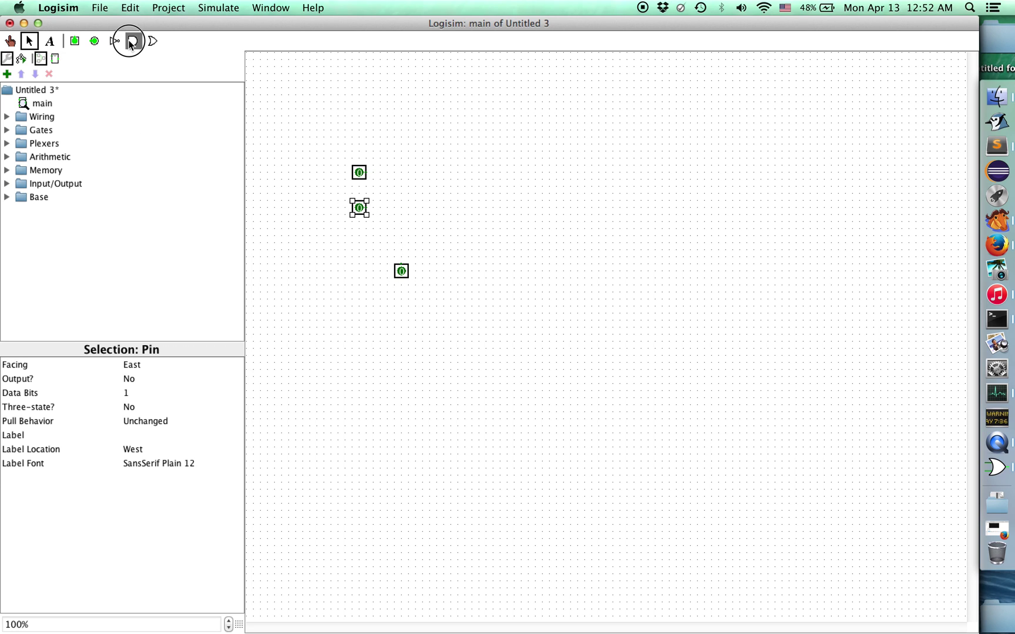
{"action": "left_click", "coordinate": [141, 409]}
{"action": "scroll", "coordinate": [155, 438], "scroll_direction": "up", "scroll_amount": 2}
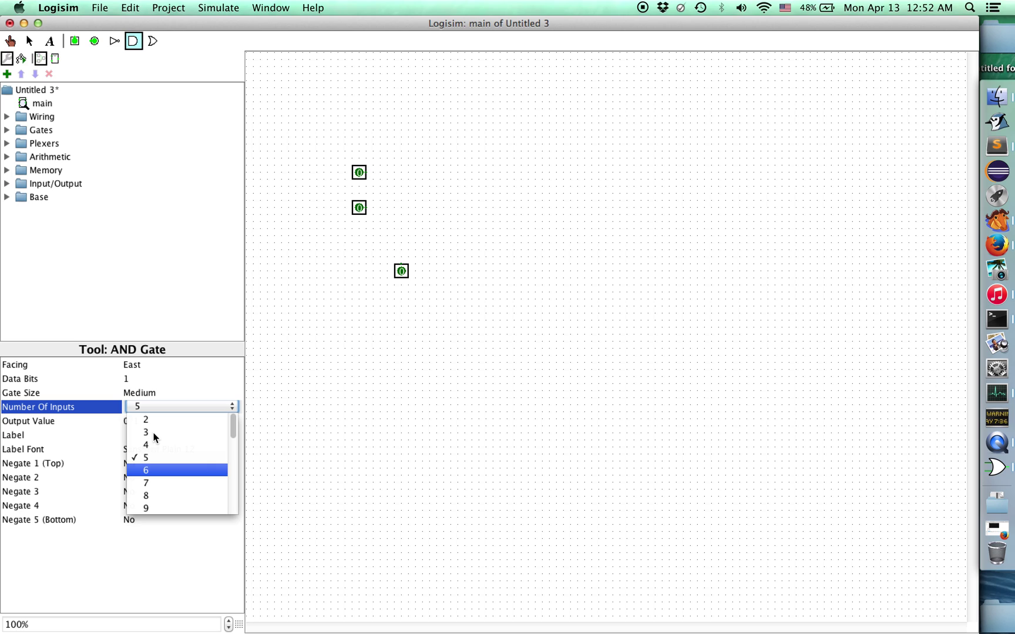
{"action": "left_click", "coordinate": [154, 418]}
{"action": "left_click", "coordinate": [147, 393]}
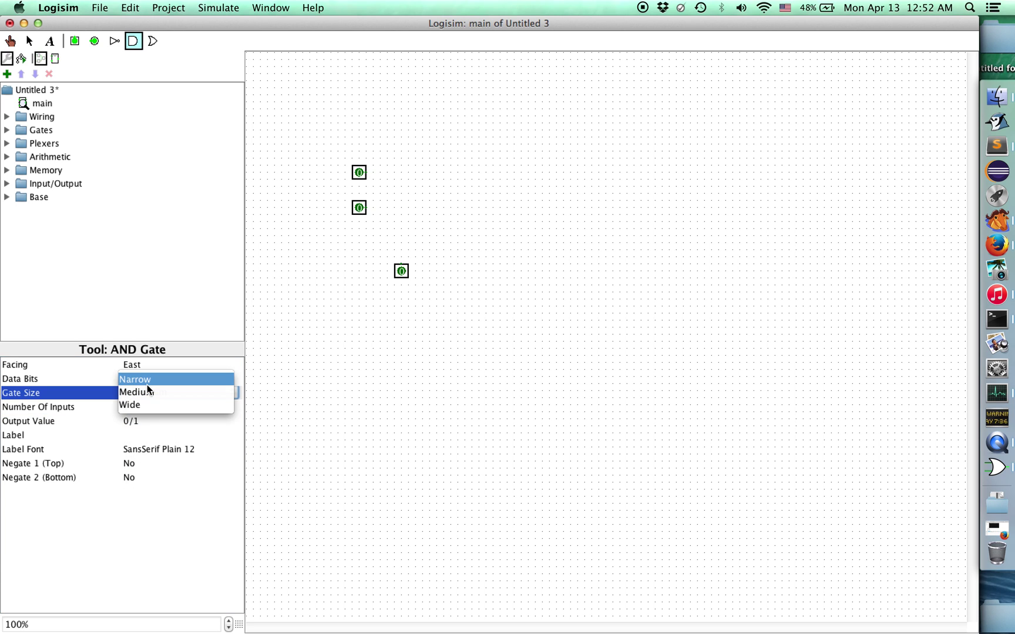
{"action": "left_click", "coordinate": [147, 383]}
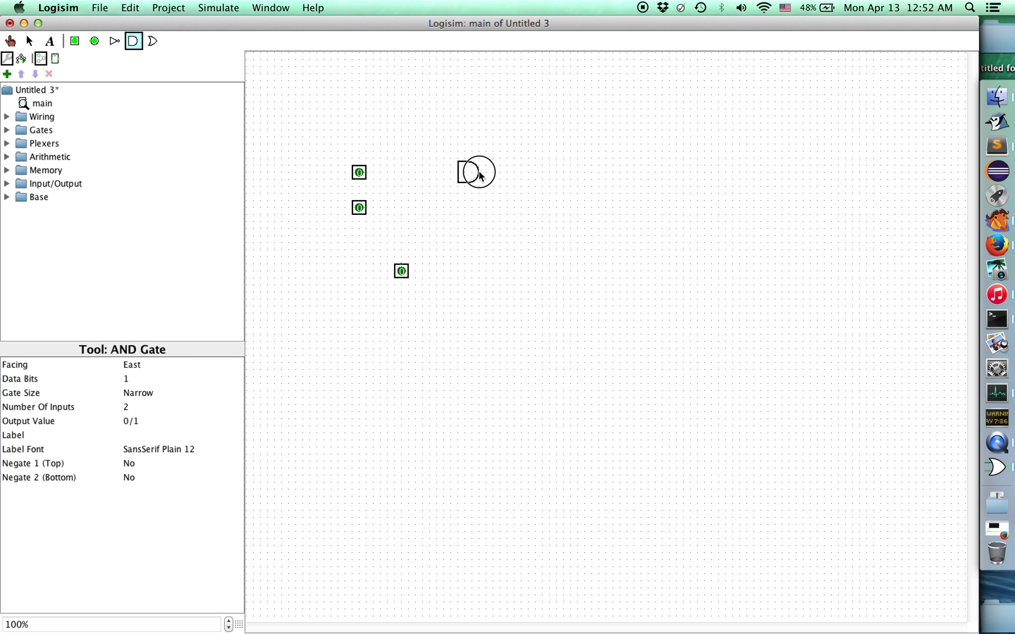
{"action": "left_click", "coordinate": [480, 172]}
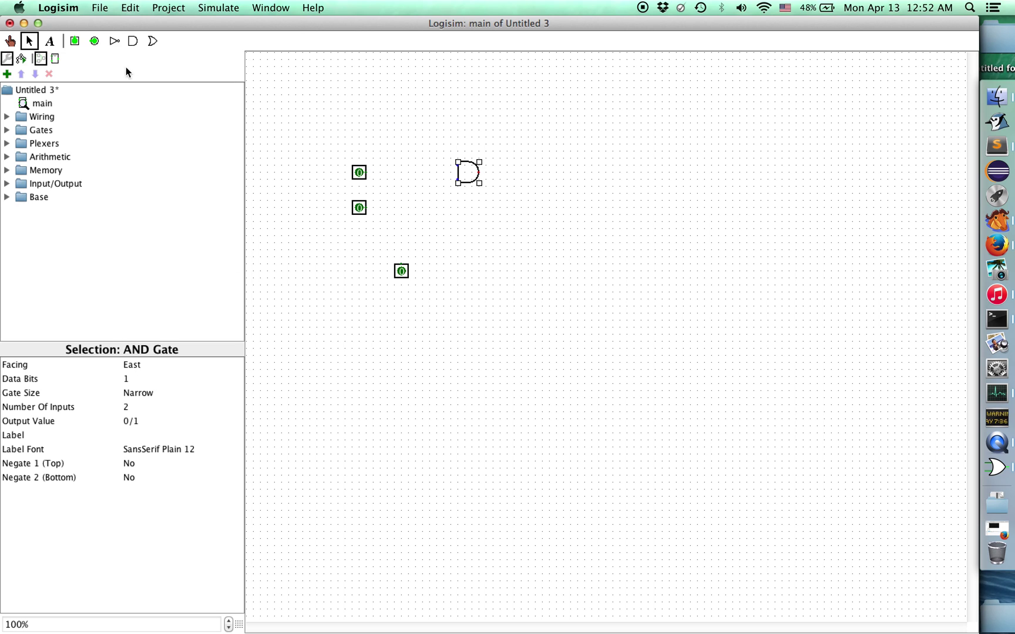
{"action": "left_click", "coordinate": [134, 42]}
{"action": "left_click", "coordinate": [478, 200]}
Step: Add a medium 2-input OR gate right of them and wire both AND outputs into it
{"action": "left_click", "coordinate": [154, 42]}
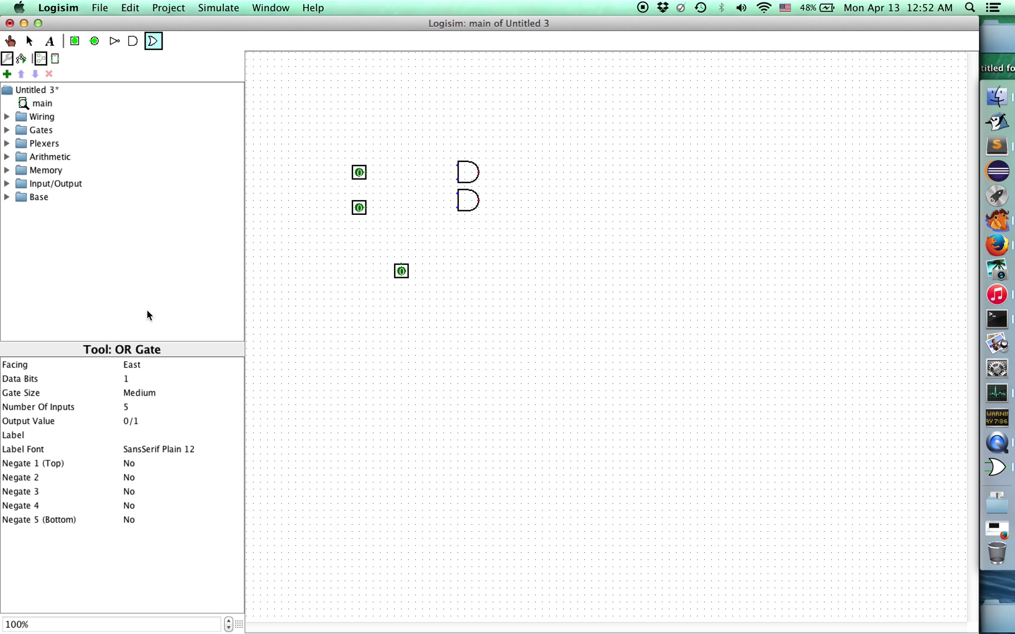
{"action": "left_click", "coordinate": [133, 407]}
{"action": "scroll", "coordinate": [148, 417], "scroll_direction": "up", "scroll_amount": 3}
{"action": "left_click", "coordinate": [149, 419]}
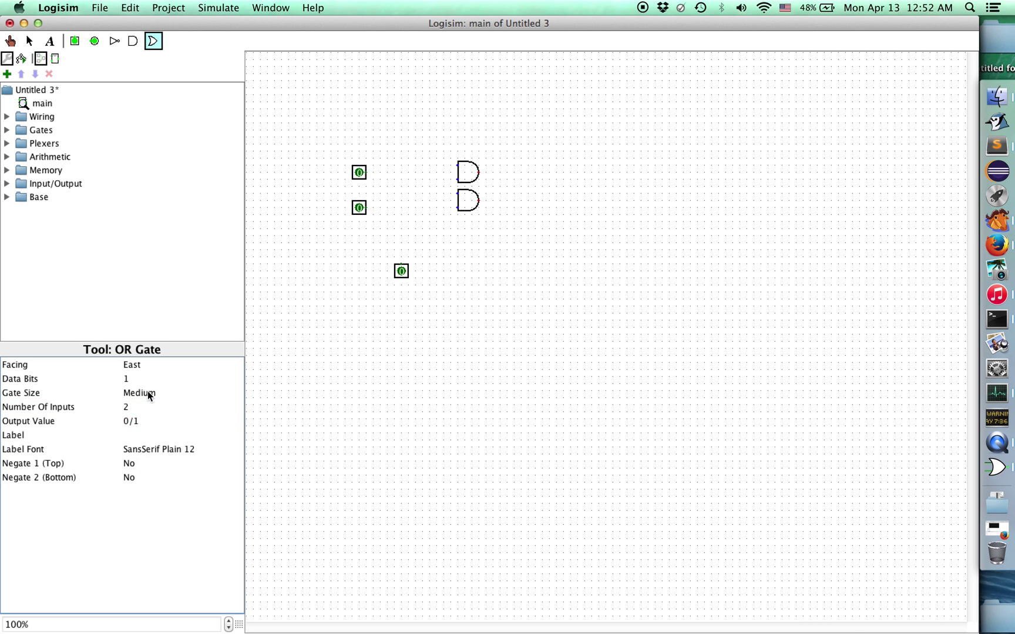
{"action": "left_click", "coordinate": [148, 391]}
{"action": "left_click", "coordinate": [170, 379]}
{"action": "left_click", "coordinate": [156, 396]}
{"action": "left_click", "coordinate": [153, 405]}
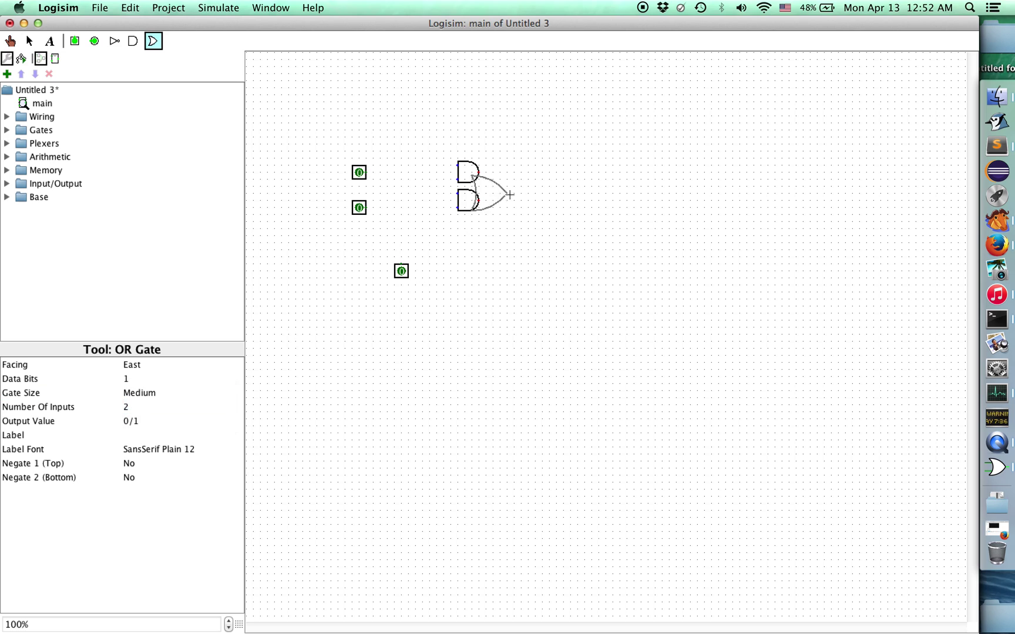
{"action": "left_click", "coordinate": [543, 186]}
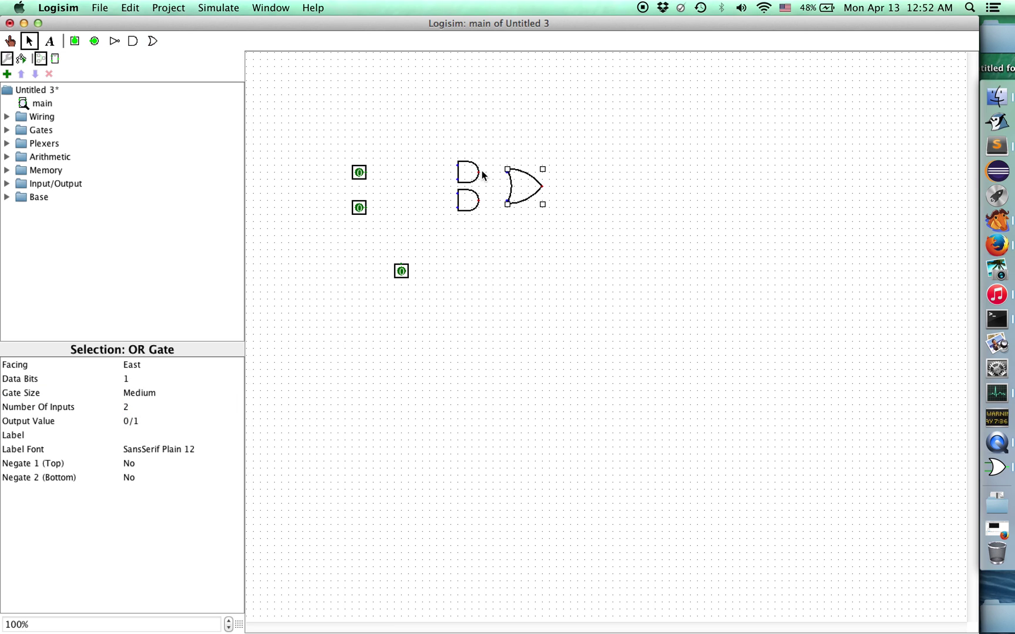
{"action": "left_click_drag", "start_coordinate": [482, 172], "coordinate": [479, 201]}
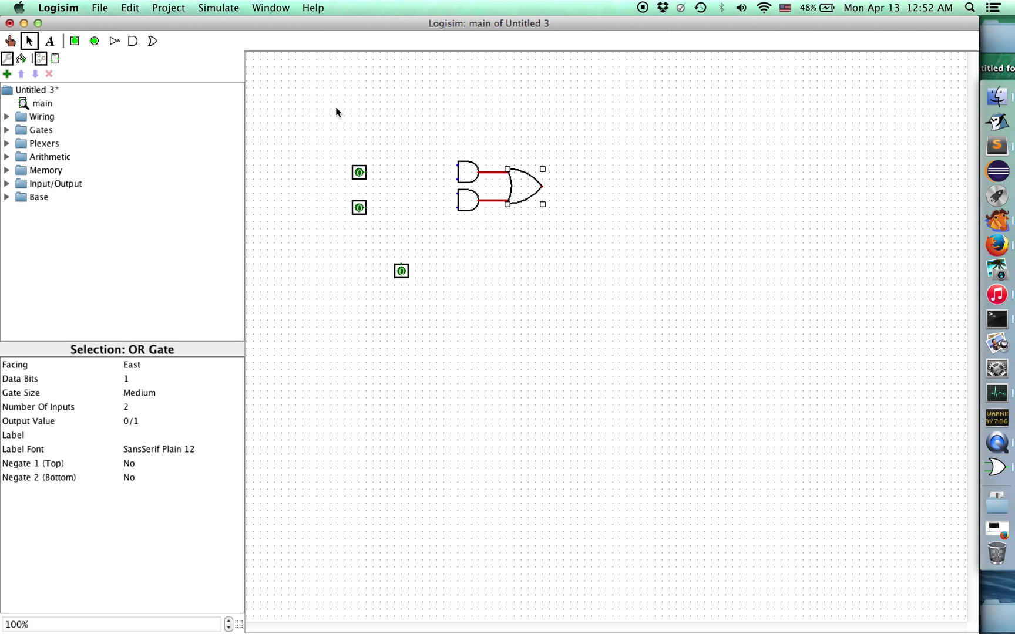
Step: Put an output pin on the OR gate, wire the top pin to the upper AND, set it to 1
{"action": "left_click", "coordinate": [94, 41]}
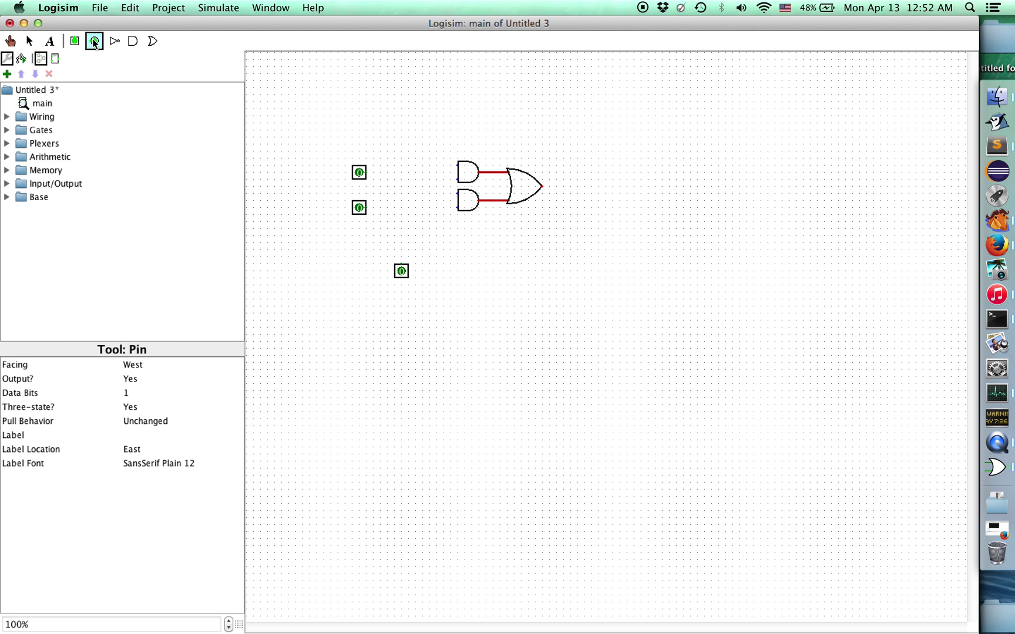
{"action": "left_click", "coordinate": [544, 185]}
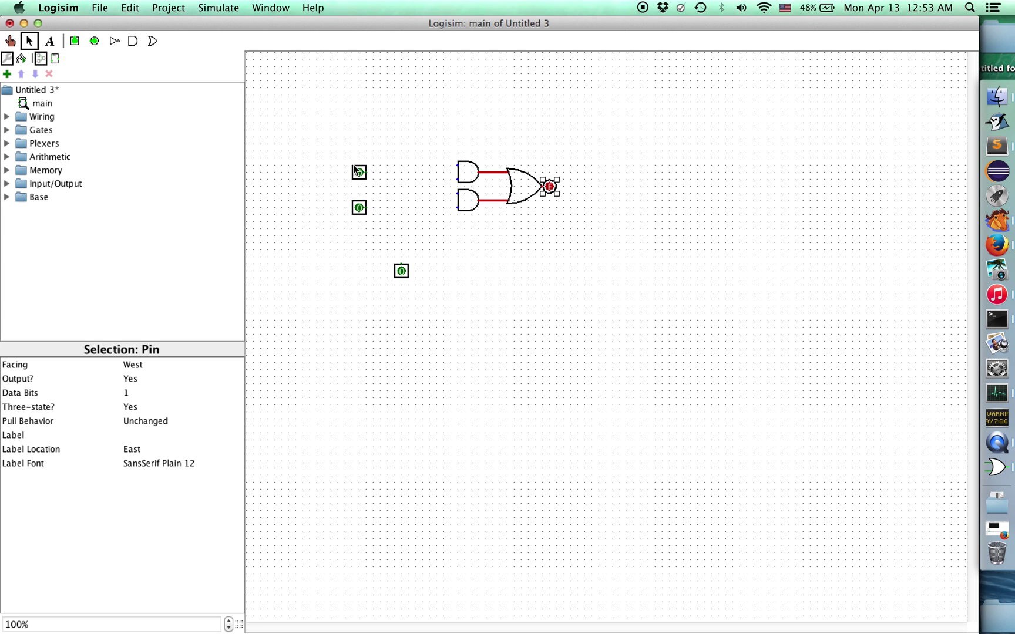
{"action": "left_click_drag", "start_coordinate": [357, 171], "coordinate": [357, 166]}
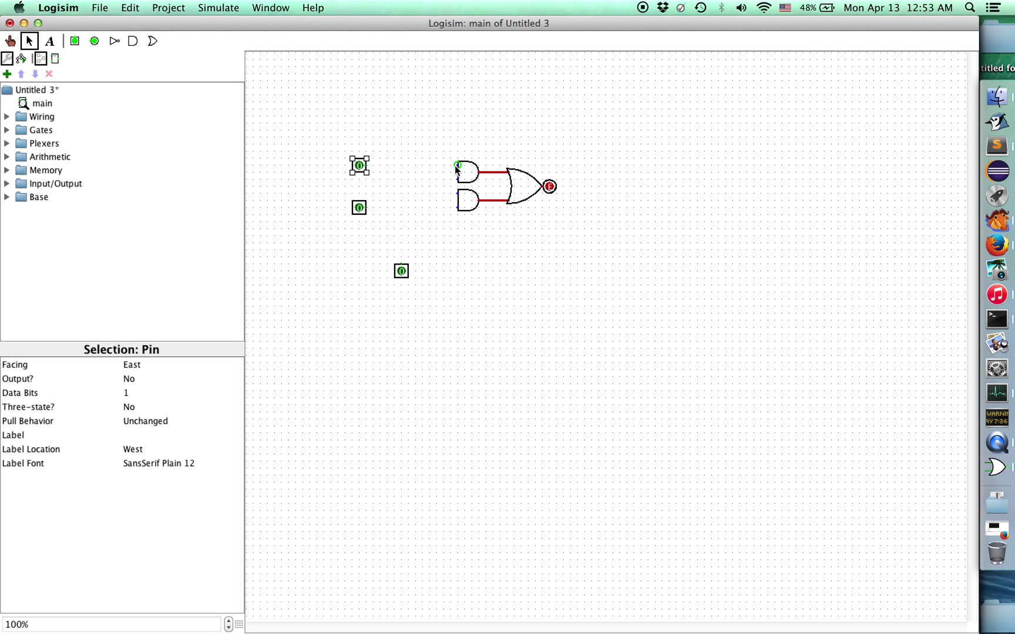
{"action": "left_click_drag", "start_coordinate": [455, 165], "coordinate": [370, 165]}
{"action": "left_click_drag", "start_coordinate": [458, 179], "coordinate": [438, 179]}
{"action": "left_click", "coordinate": [370, 167]}
Step: Insert a NOT gate before the upper AND gate's lower input, fed from the bottom select pin
{"action": "left_click", "coordinate": [114, 41]}
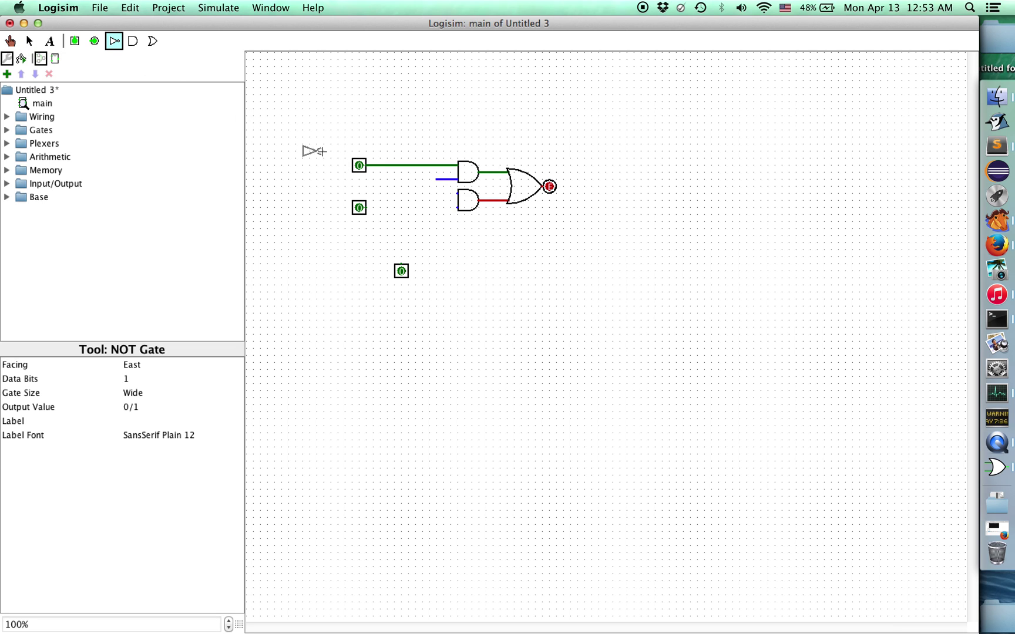
{"action": "left_click", "coordinate": [436, 179]}
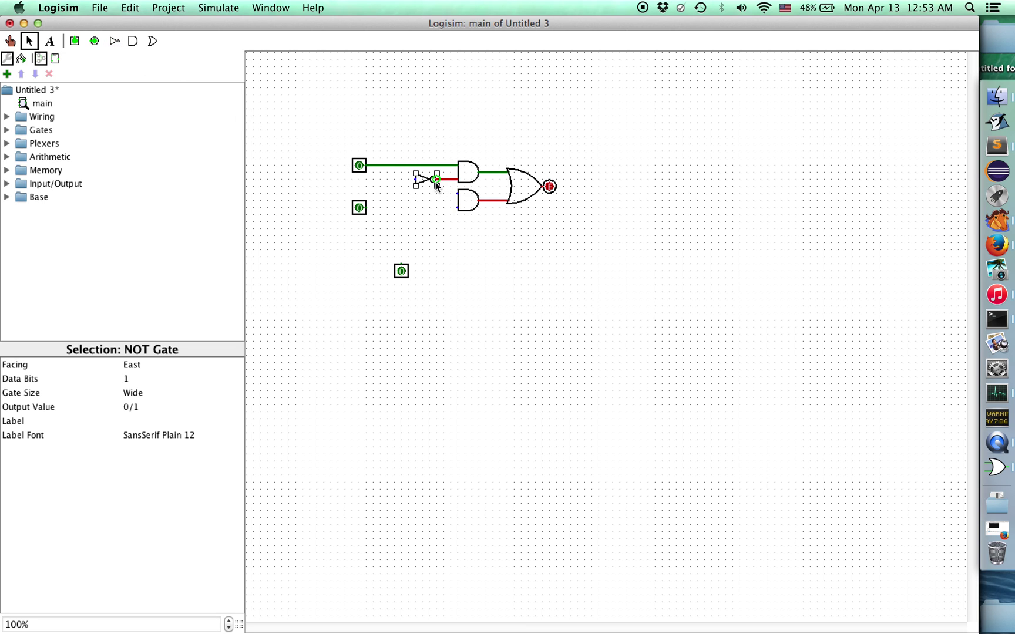
{"action": "left_click_drag", "start_coordinate": [392, 180], "coordinate": [392, 180]}
{"action": "left_click_drag", "start_coordinate": [407, 271], "coordinate": [402, 181]}
{"action": "left_click", "coordinate": [10, 40]}
Step: Wire the middle pin and the select line into the lower AND gate
{"action": "left_click", "coordinate": [358, 167]}
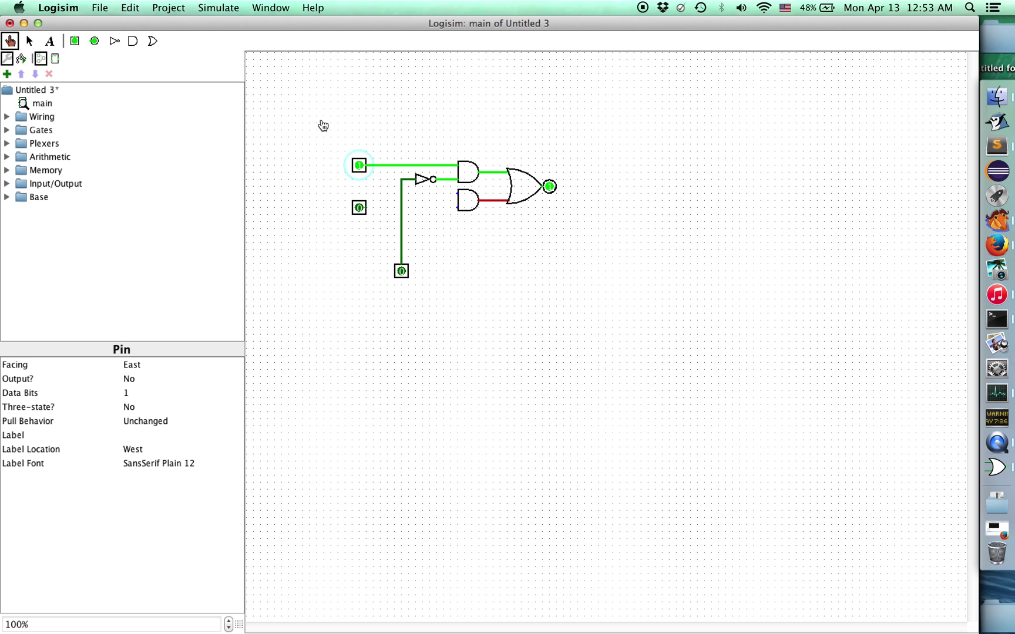
{"action": "left_click", "coordinate": [359, 167]}
{"action": "left_click", "coordinate": [30, 41]}
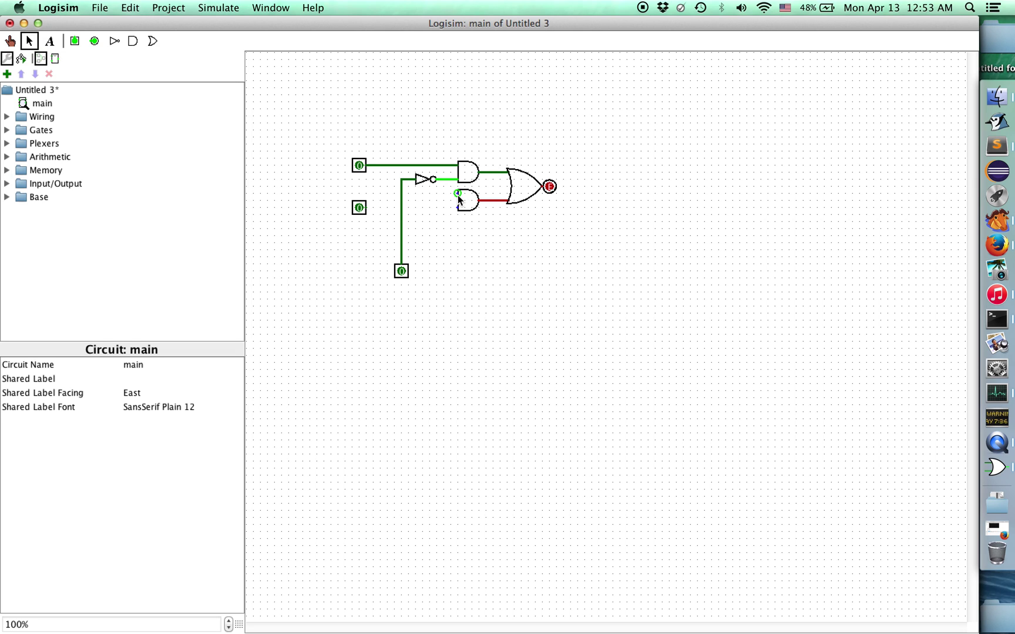
{"action": "left_click_drag", "start_coordinate": [457, 195], "coordinate": [373, 197]}
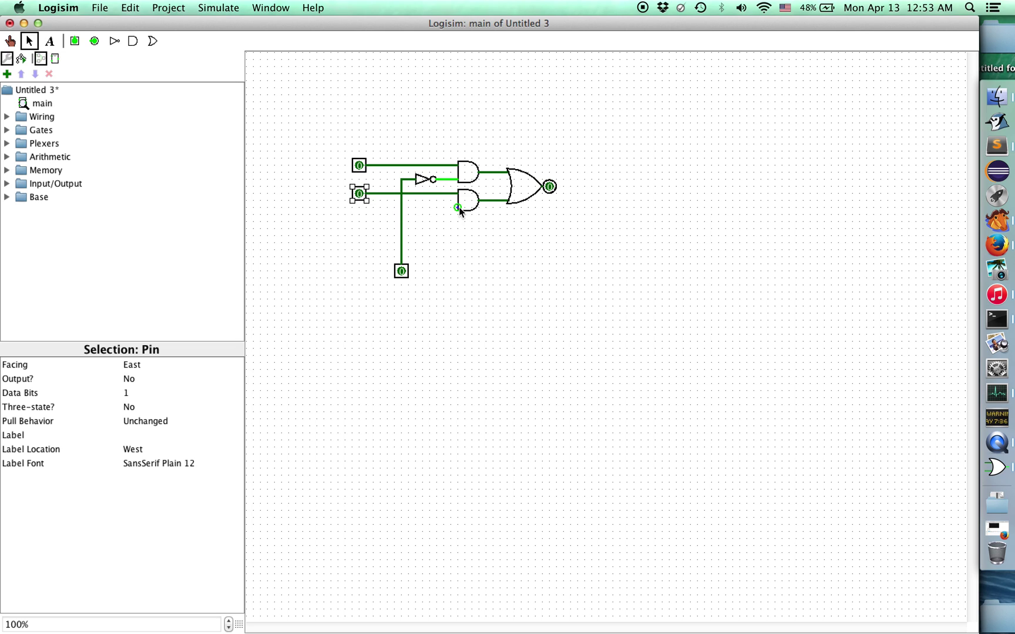
{"action": "left_click_drag", "start_coordinate": [458, 207], "coordinate": [398, 208]}
Step: Test the mux with select at 0 by toggling the top, select and middle inputs
{"action": "left_click", "coordinate": [10, 40]}
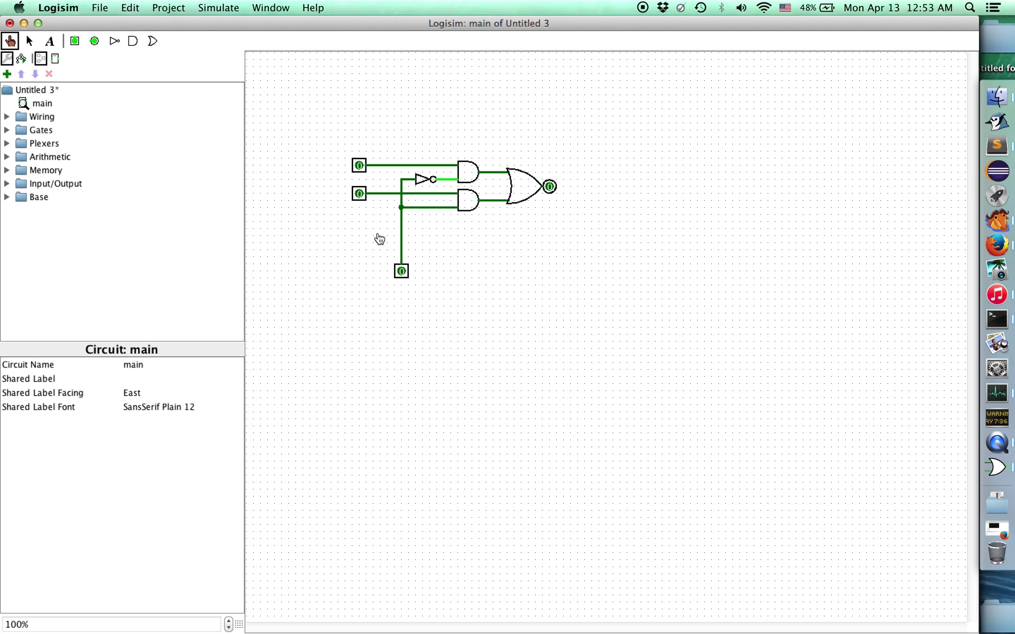
{"action": "left_click", "coordinate": [360, 170]}
{"action": "left_click", "coordinate": [360, 170]}
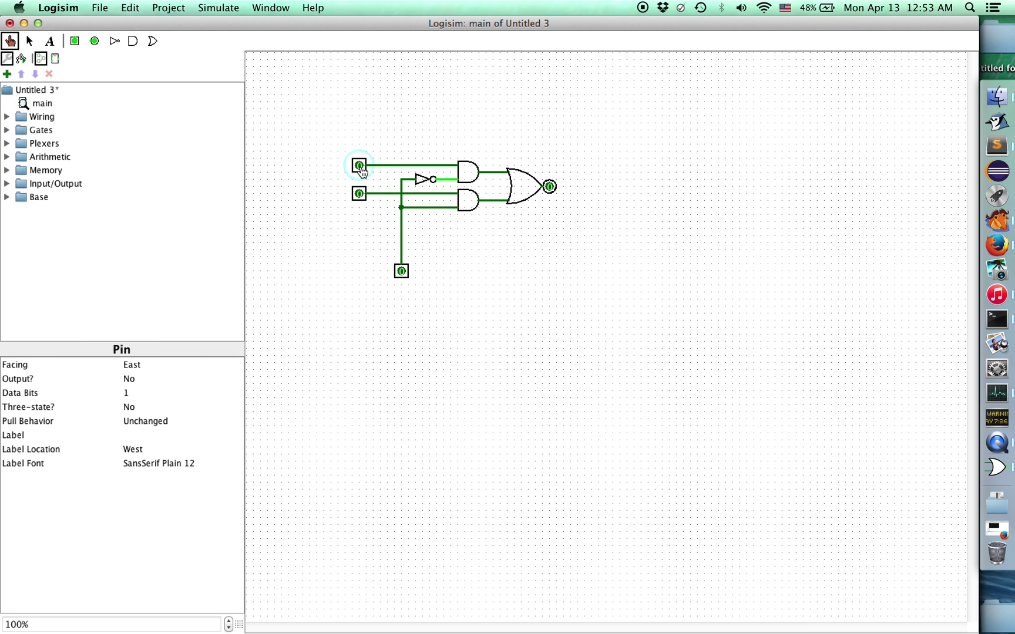
{"action": "left_click", "coordinate": [368, 169]}
{"action": "left_click", "coordinate": [364, 169]}
{"action": "left_click", "coordinate": [363, 168]}
{"action": "left_click", "coordinate": [361, 167]}
{"action": "left_click", "coordinate": [358, 196]}
{"action": "left_click", "coordinate": [358, 196]}
{"action": "left_click", "coordinate": [358, 196]}
{"action": "left_click", "coordinate": [358, 196]}
{"action": "left_click", "coordinate": [357, 196]}
{"action": "left_click", "coordinate": [357, 195]}
{"action": "left_click", "coordinate": [360, 194]}
{"action": "left_click", "coordinate": [361, 195]}
{"action": "left_click", "coordinate": [359, 166]}
{"action": "left_click", "coordinate": [358, 168]}
{"action": "left_click", "coordinate": [359, 166]}
{"action": "left_click", "coordinate": [359, 167]}
{"action": "left_click", "coordinate": [359, 168]}
{"action": "left_click", "coordinate": [359, 167]}
Step: Test with select at 1 by toggling the middle and top inputs, then reset select to 0
{"action": "left_click", "coordinate": [403, 274]}
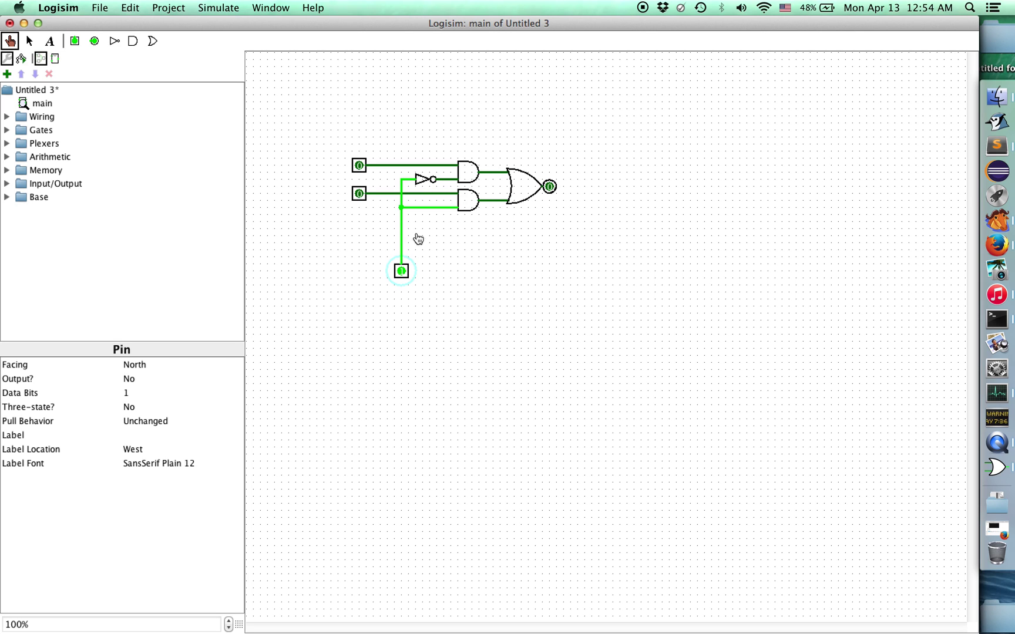
{"action": "left_click", "coordinate": [362, 199]}
{"action": "left_click", "coordinate": [364, 199]}
{"action": "left_click", "coordinate": [364, 199]}
{"action": "left_click", "coordinate": [364, 199]}
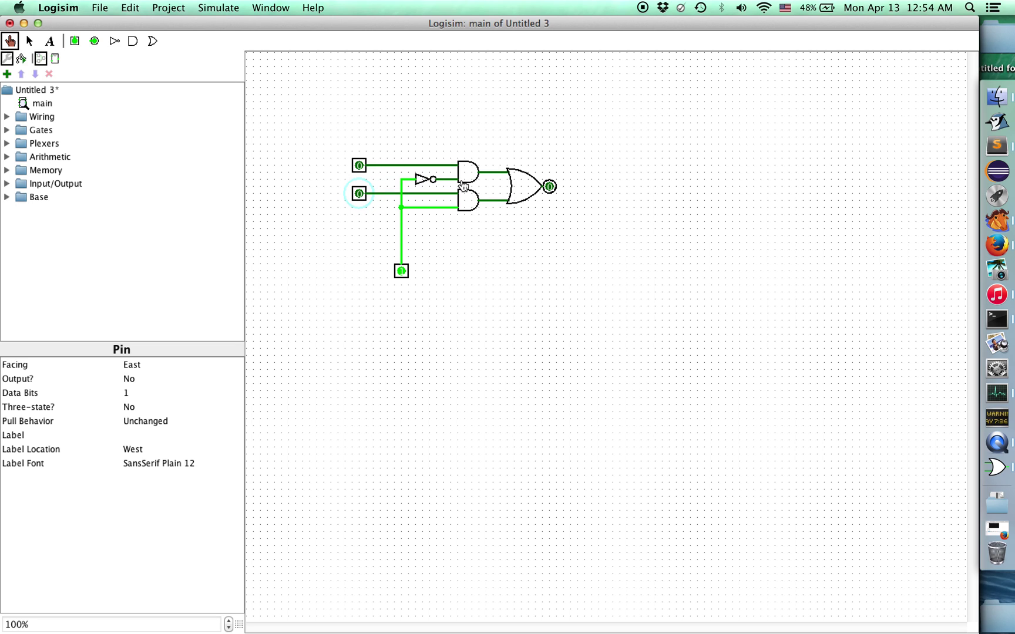
{"action": "left_click", "coordinate": [360, 167]}
{"action": "left_click", "coordinate": [360, 167]}
{"action": "left_click", "coordinate": [360, 167]}
{"action": "left_click", "coordinate": [360, 166]}
{"action": "left_click", "coordinate": [360, 166]}
{"action": "left_click", "coordinate": [360, 166]}
{"action": "left_click", "coordinate": [359, 194]}
{"action": "left_click", "coordinate": [360, 166]}
{"action": "left_click", "coordinate": [360, 166]}
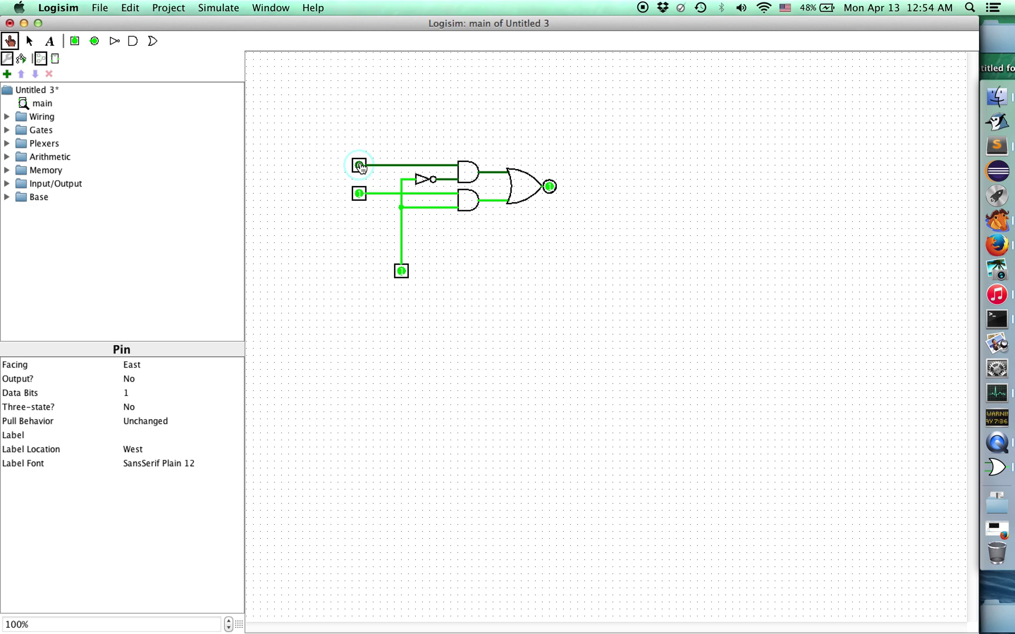
{"action": "left_click", "coordinate": [359, 193]}
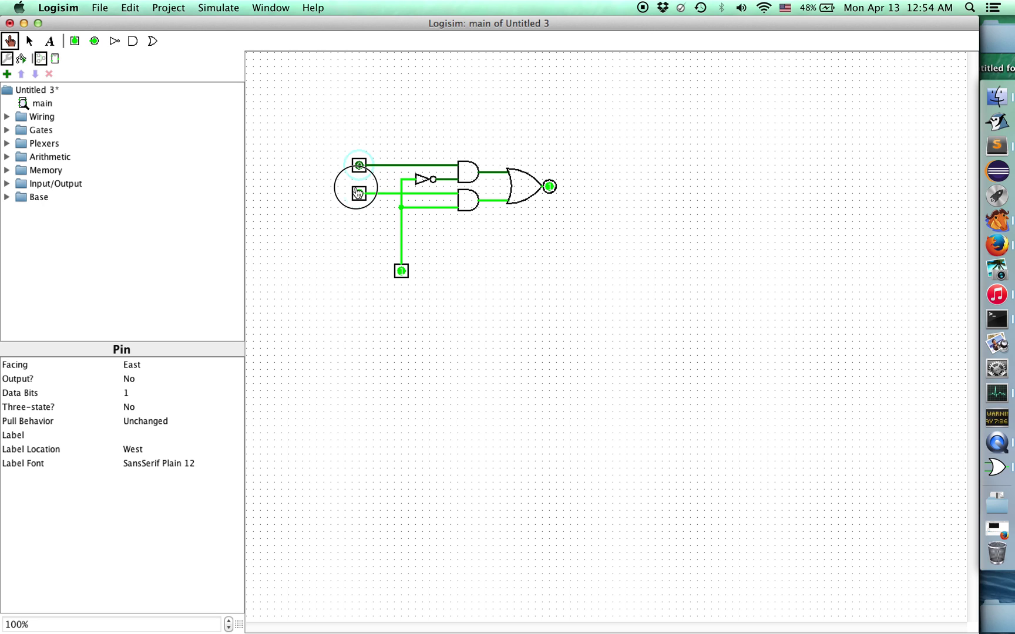
{"action": "left_click", "coordinate": [401, 272]}
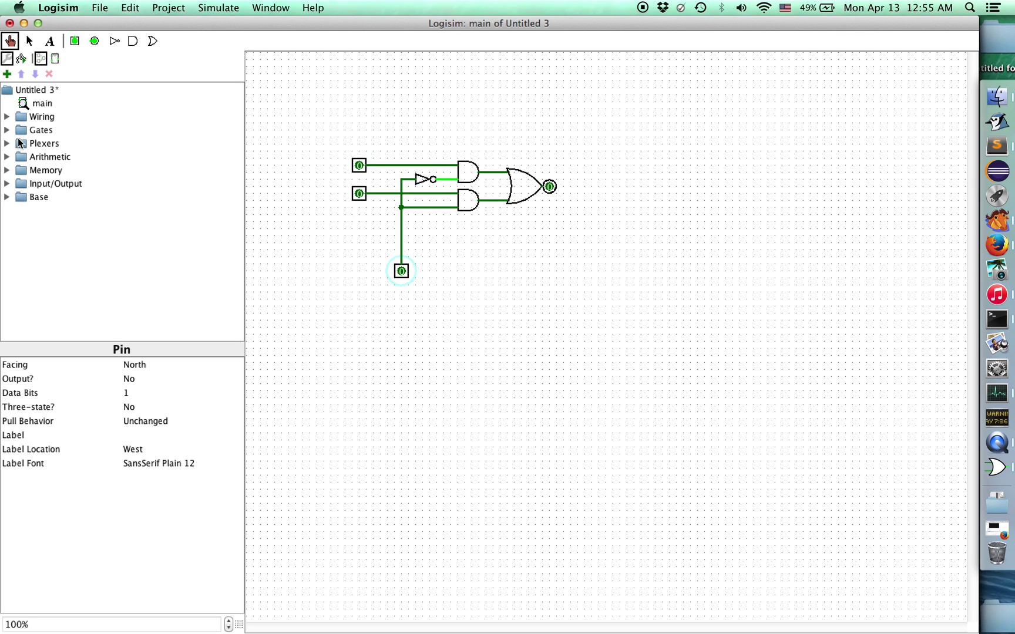
Step: Place a Plexers Multiplexer with 1 select bit below the gate mux
{"action": "left_click", "coordinate": [6, 130]}
{"action": "left_click", "coordinate": [6, 131]}
{"action": "left_click", "coordinate": [5, 143]}
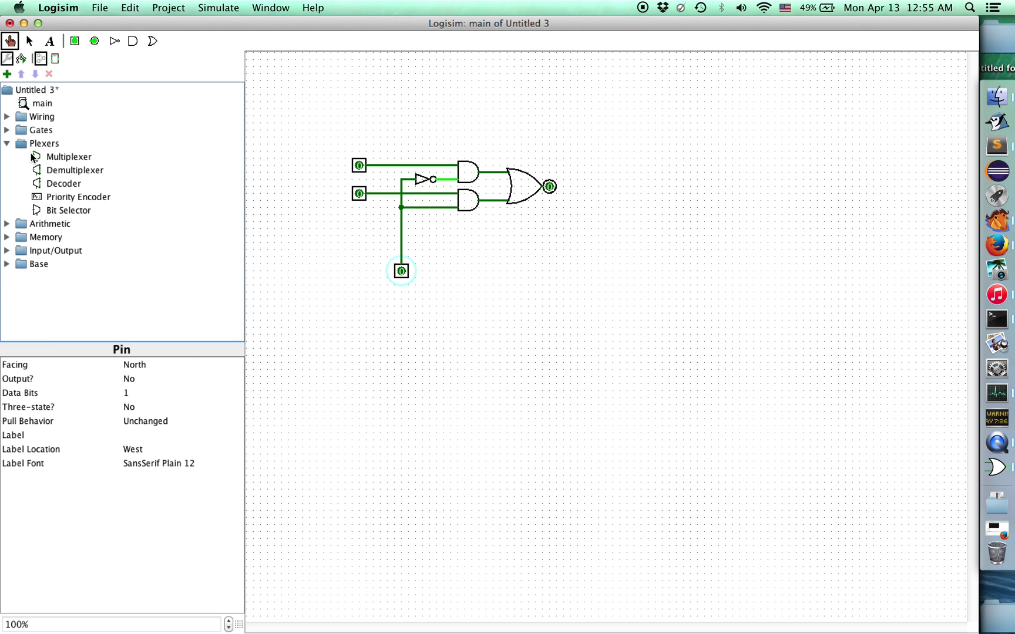
{"action": "left_click", "coordinate": [63, 157]}
{"action": "left_click", "coordinate": [129, 393]}
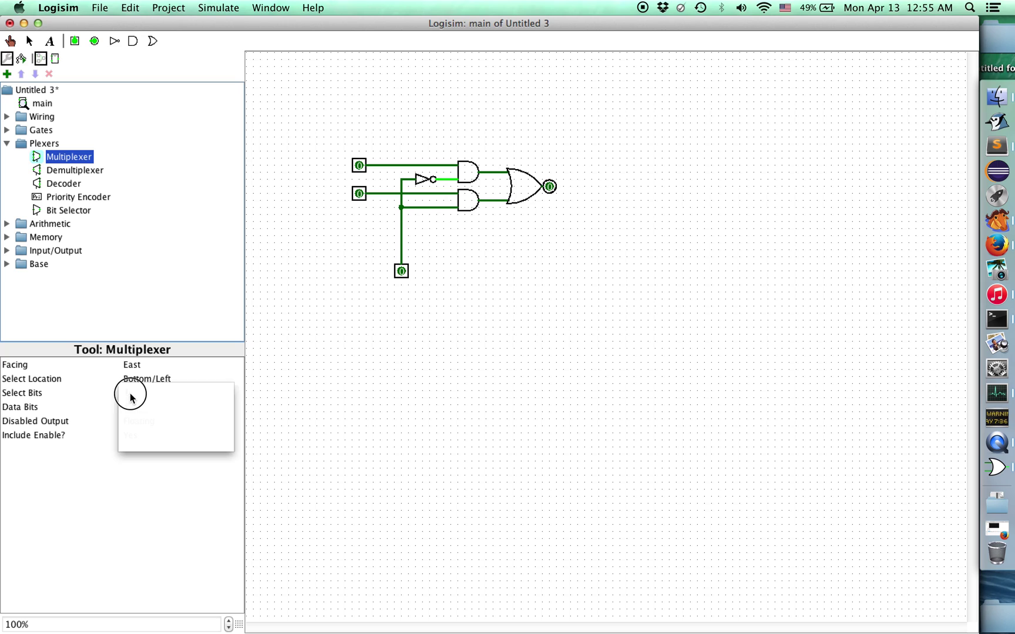
{"action": "left_click", "coordinate": [130, 393]}
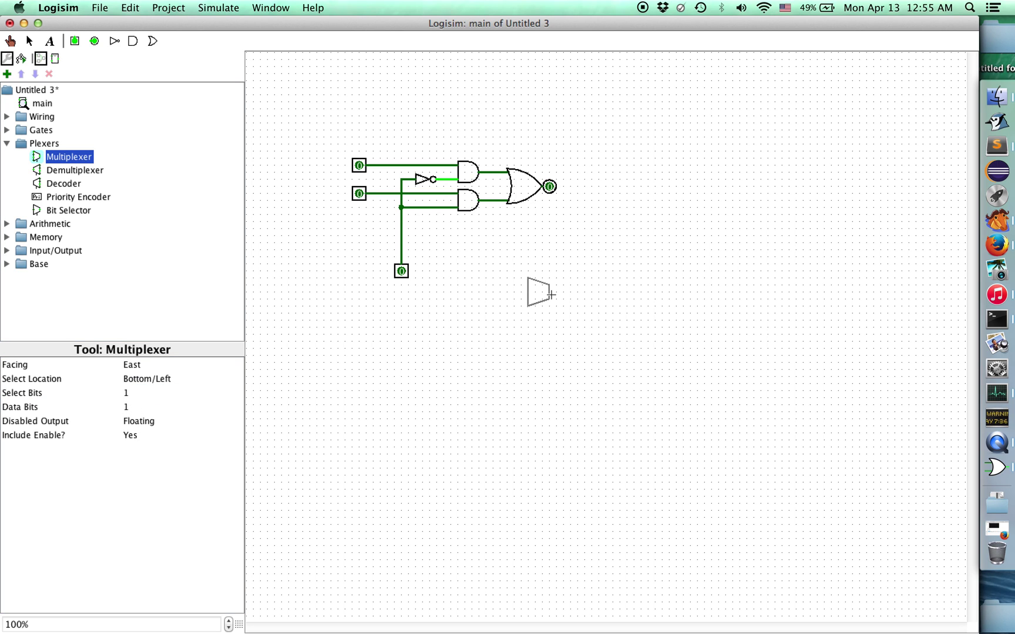
{"action": "left_click", "coordinate": [606, 292]}
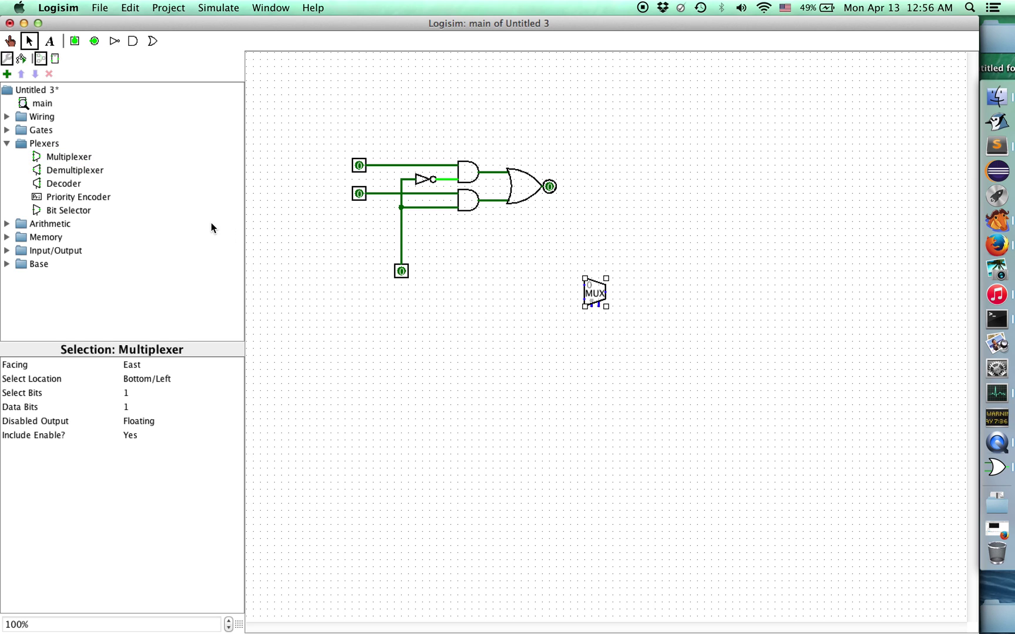
{"action": "left_click", "coordinate": [554, 278]}
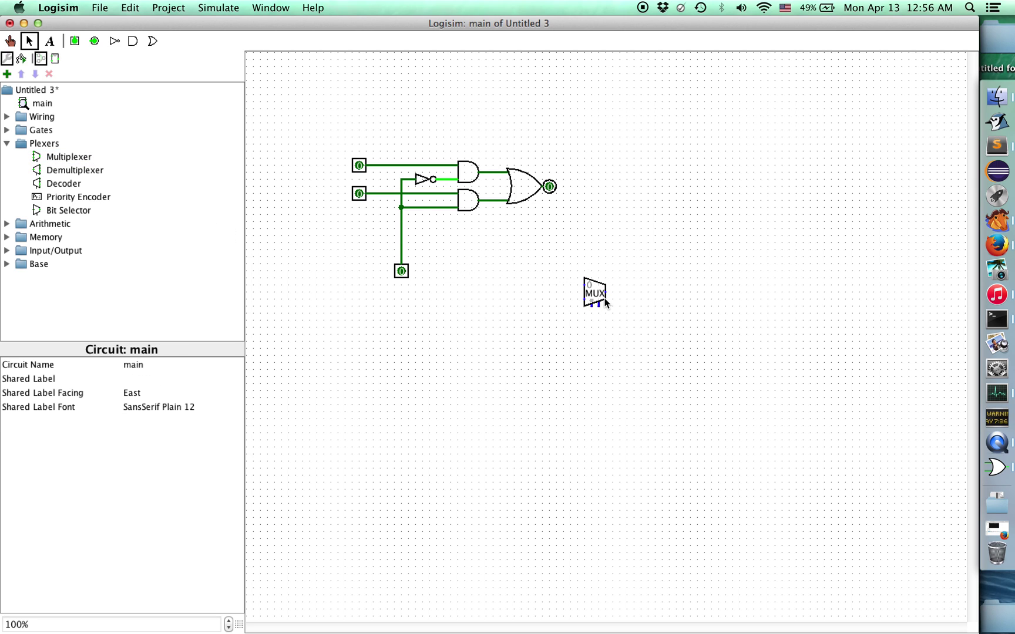
Step: Add an output pin at its output and two East-facing data input pins on its left
{"action": "left_click", "coordinate": [93, 42]}
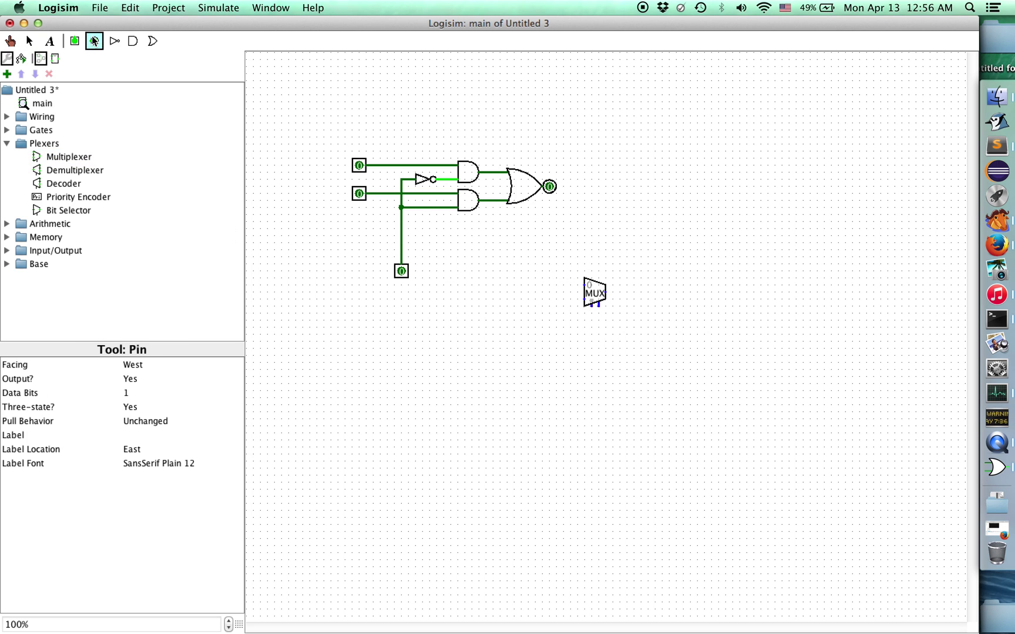
{"action": "left_click", "coordinate": [612, 293]}
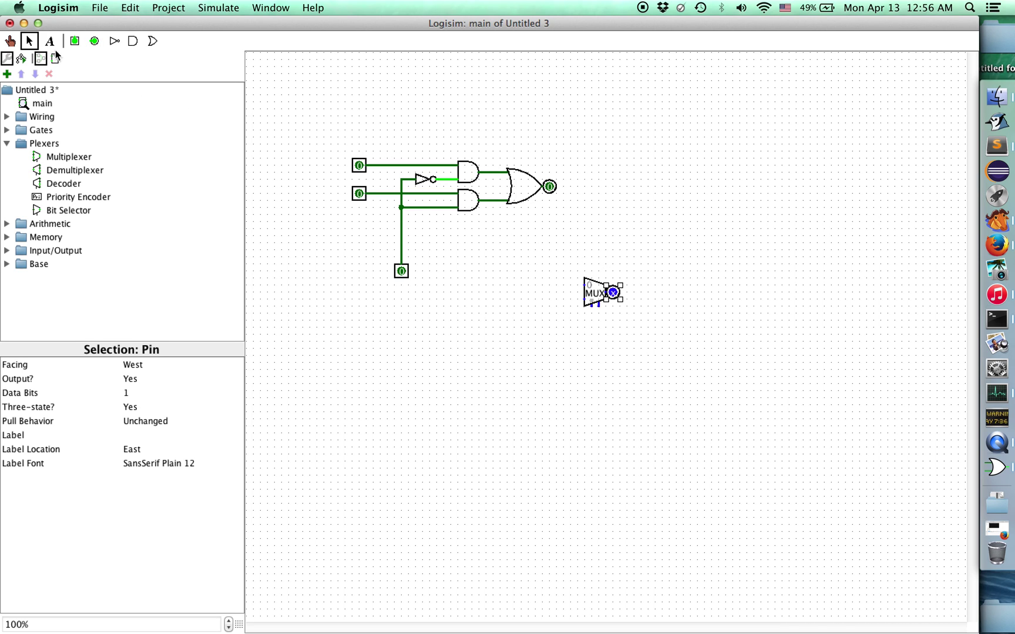
{"action": "left_click", "coordinate": [74, 40]}
{"action": "left_click", "coordinate": [138, 364]}
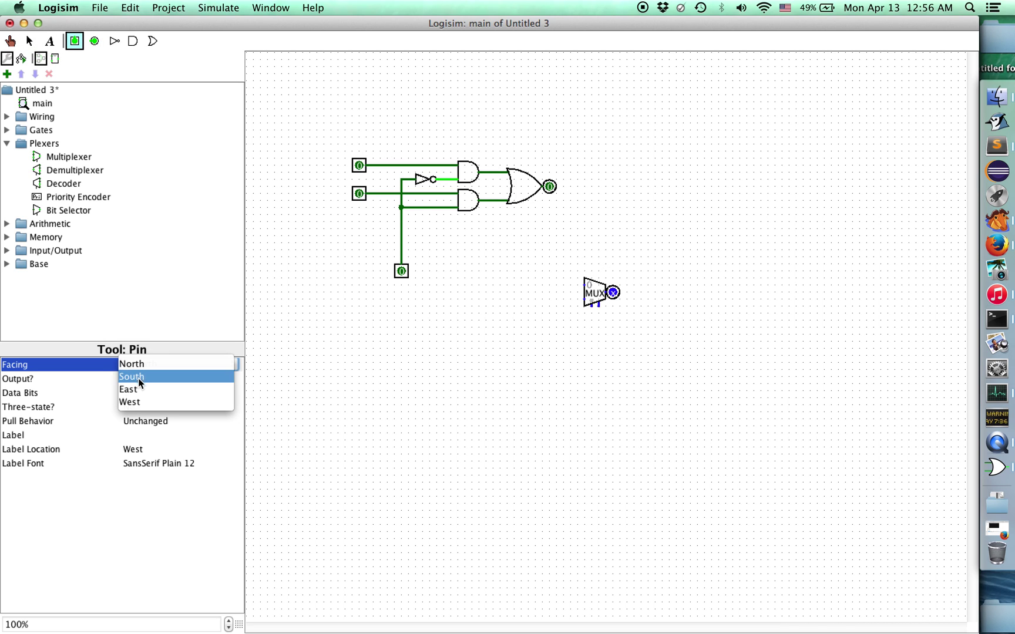
{"action": "left_click", "coordinate": [137, 387]}
{"action": "left_click", "coordinate": [550, 287]}
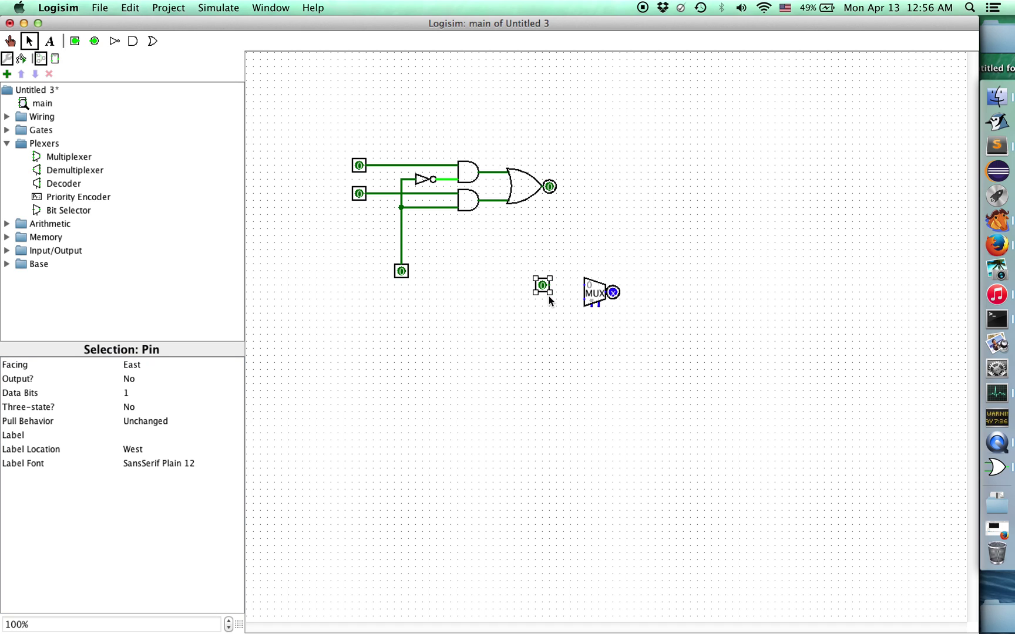
{"action": "left_click", "coordinate": [75, 40]}
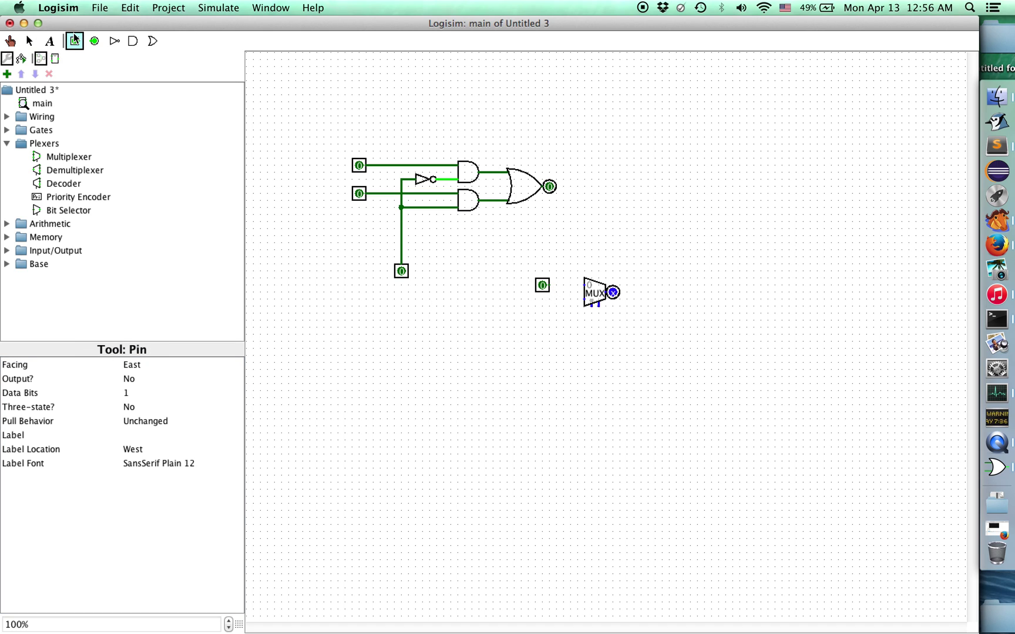
{"action": "left_click", "coordinate": [550, 301]}
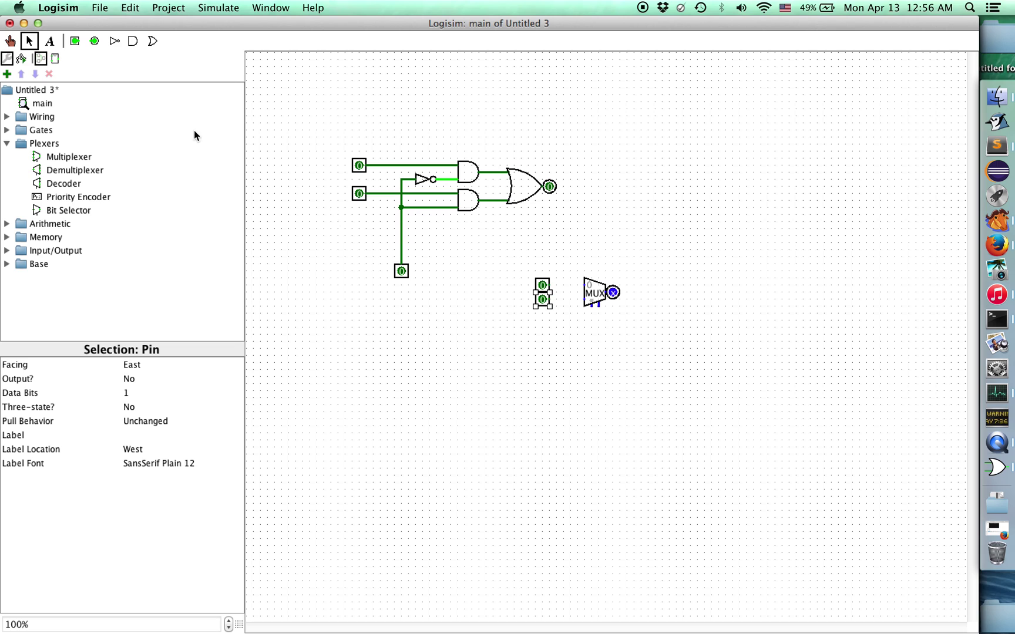
Step: Add a North-facing select pin beneath the multiplexer and wire the select and data pins
{"action": "left_click", "coordinate": [77, 42]}
{"action": "left_click", "coordinate": [140, 364]}
{"action": "left_click", "coordinate": [141, 338]}
{"action": "left_click", "coordinate": [591, 355]}
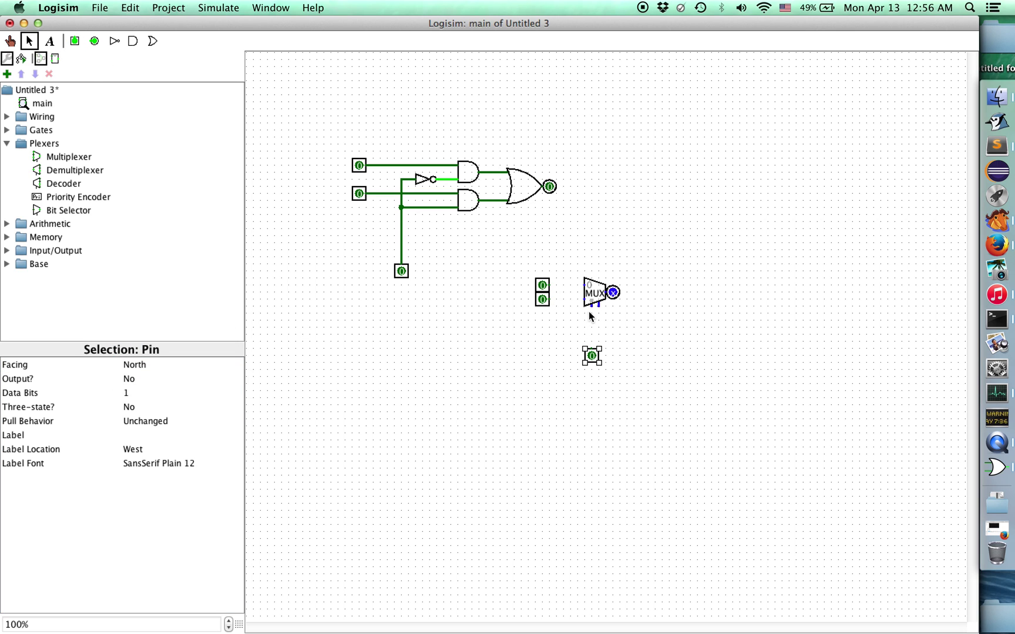
{"action": "left_click_drag", "start_coordinate": [590, 307], "coordinate": [590, 350]}
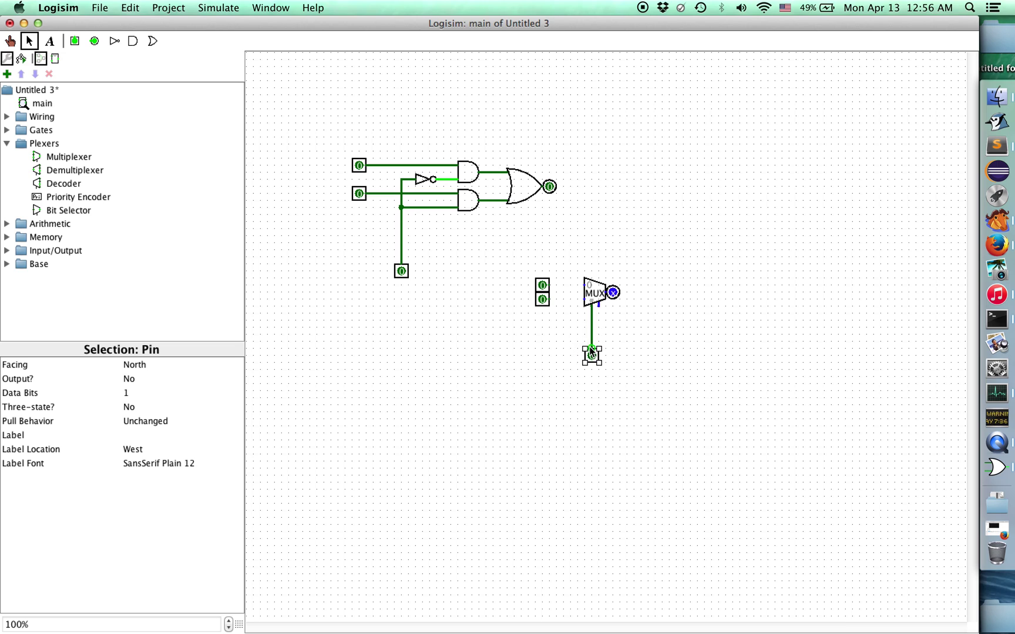
{"action": "left_click", "coordinate": [550, 286]}
{"action": "mouse_move", "coordinate": [550, 285]}
{"action": "left_mouse_down"}
{"action": "mouse_move", "coordinate": [584, 285]}
{"action": "mouse_move", "coordinate": [584, 299]}
{"action": "mouse_move", "coordinate": [550, 300]}
{"action": "left_mouse_up"}
Step: Test the built-in multiplexer by toggling both data inputs and the select pin, resetting all to 0
{"action": "left_click", "coordinate": [10, 40]}
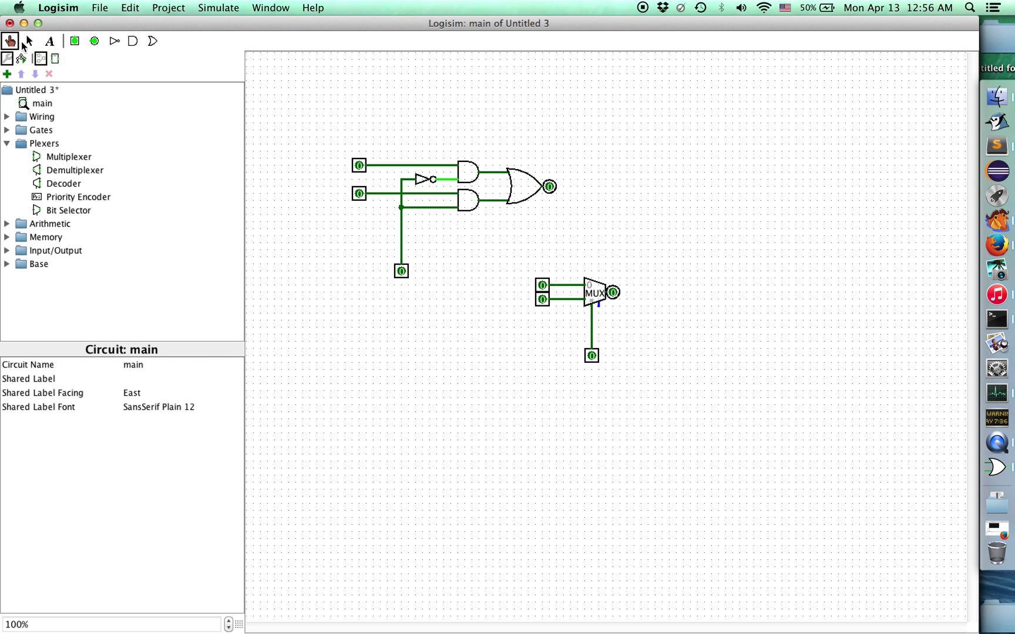
{"action": "left_click", "coordinate": [541, 286]}
{"action": "left_click", "coordinate": [542, 286]}
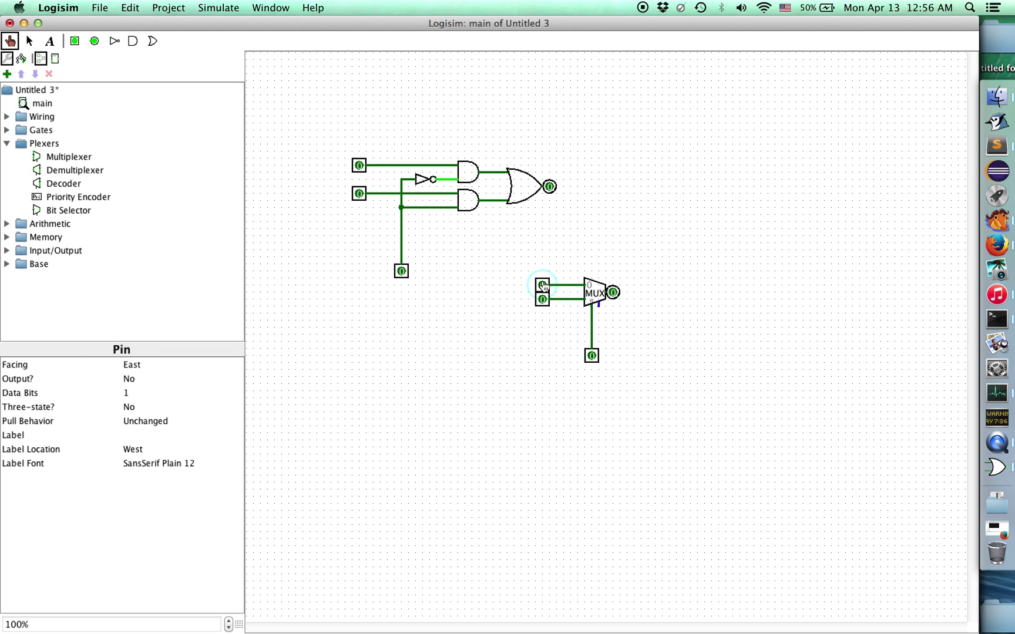
{"action": "left_click", "coordinate": [590, 353]}
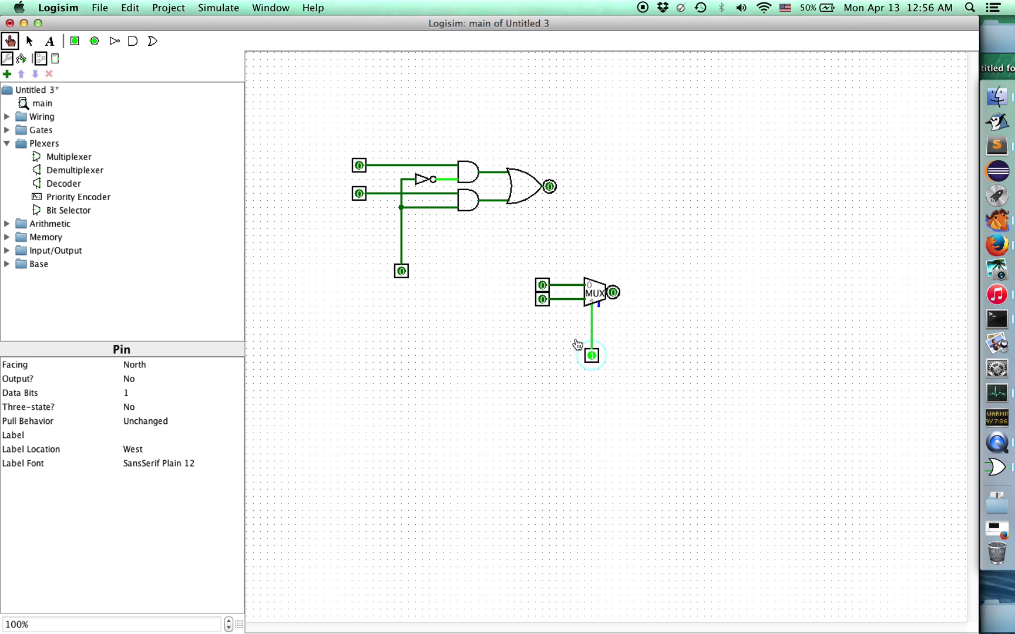
{"action": "left_click", "coordinate": [541, 300]}
{"action": "double_click", "coordinate": [541, 300]}
{"action": "left_click", "coordinate": [542, 300]}
{"action": "left_click", "coordinate": [542, 286]}
{"action": "double_click", "coordinate": [542, 286]}
{"action": "left_click", "coordinate": [541, 299]}
{"action": "left_click", "coordinate": [542, 286]}
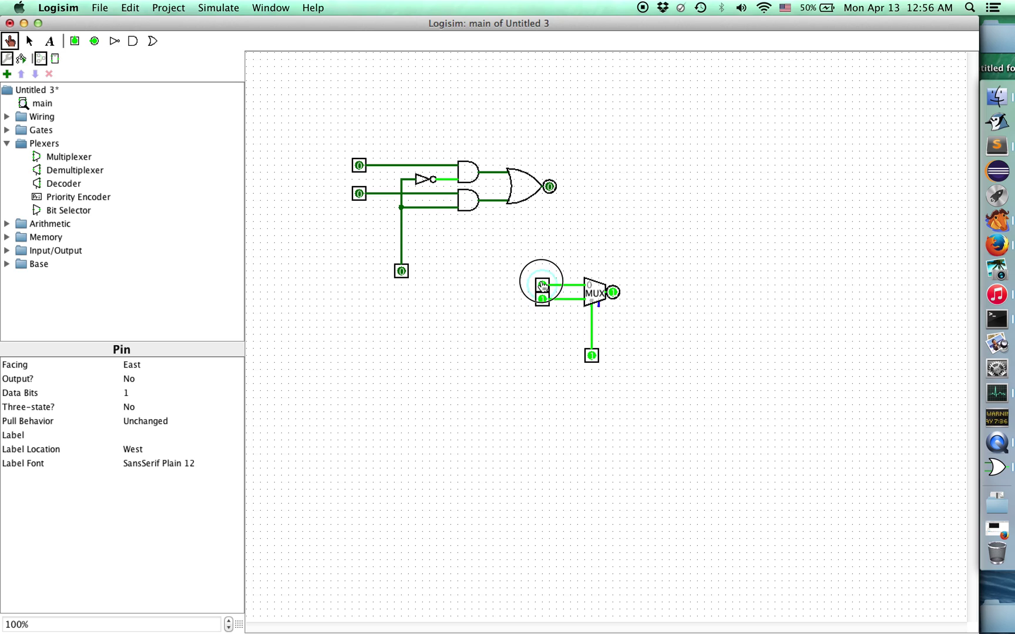
{"action": "left_click", "coordinate": [541, 300]}
{"action": "left_click", "coordinate": [591, 355]}
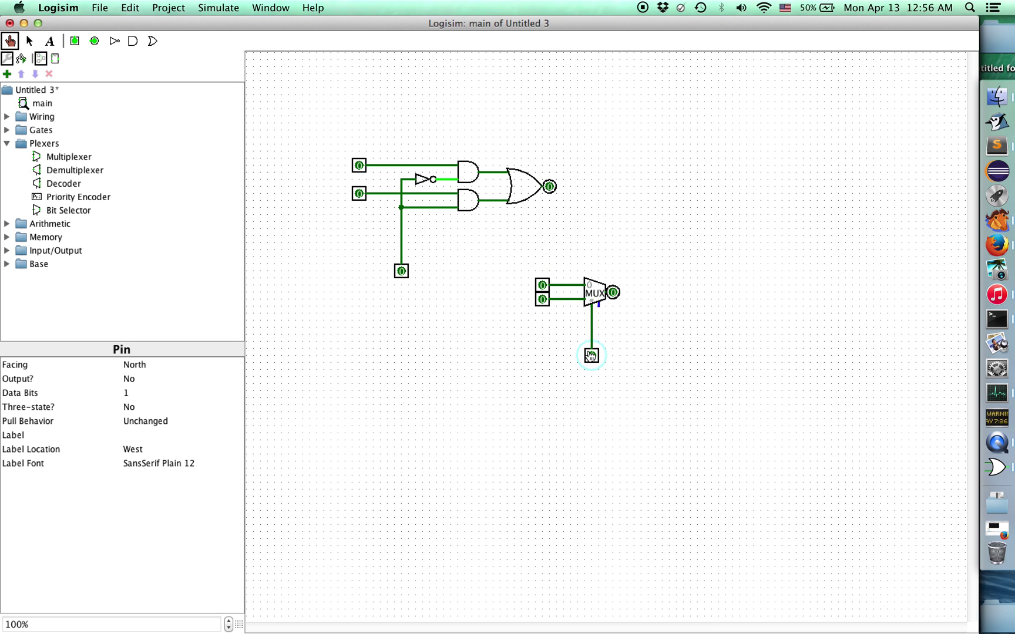
Step: Redraw the select pin's wire as one straight vertical run to the multiplexer
{"action": "left_click", "coordinate": [27, 42]}
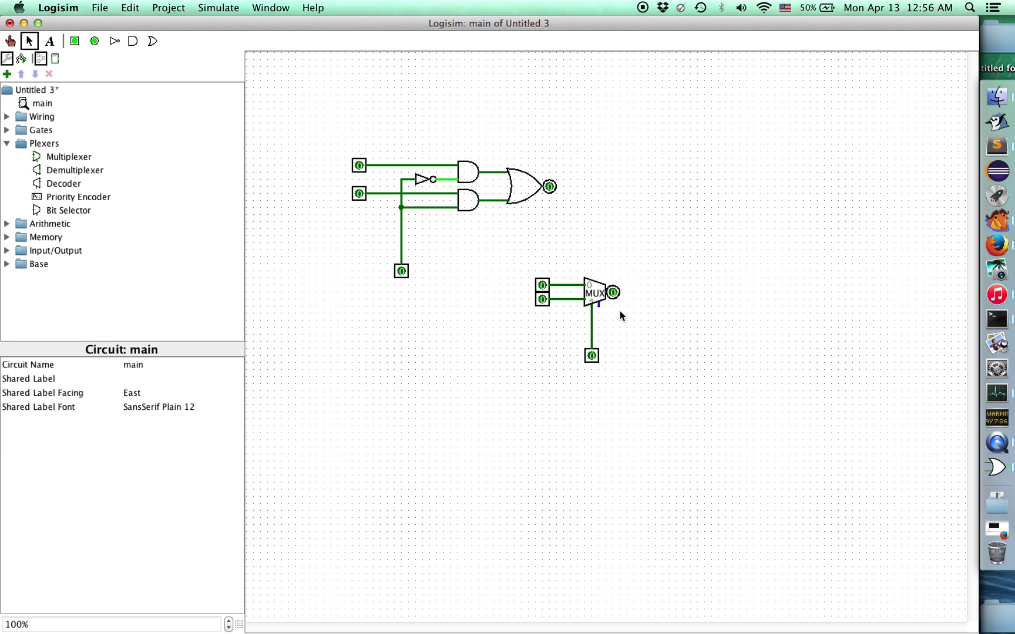
{"action": "left_click_drag", "start_coordinate": [598, 305], "coordinate": [588, 319]}
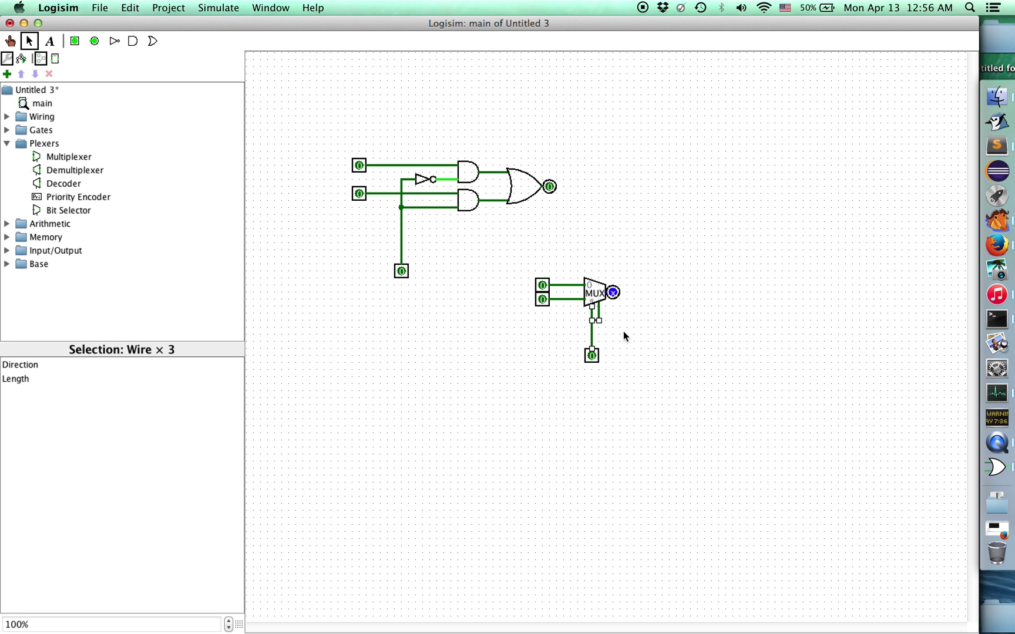
{"action": "left_click_drag", "start_coordinate": [589, 321], "coordinate": [597, 304]}
{"action": "left_click", "coordinate": [600, 324]}
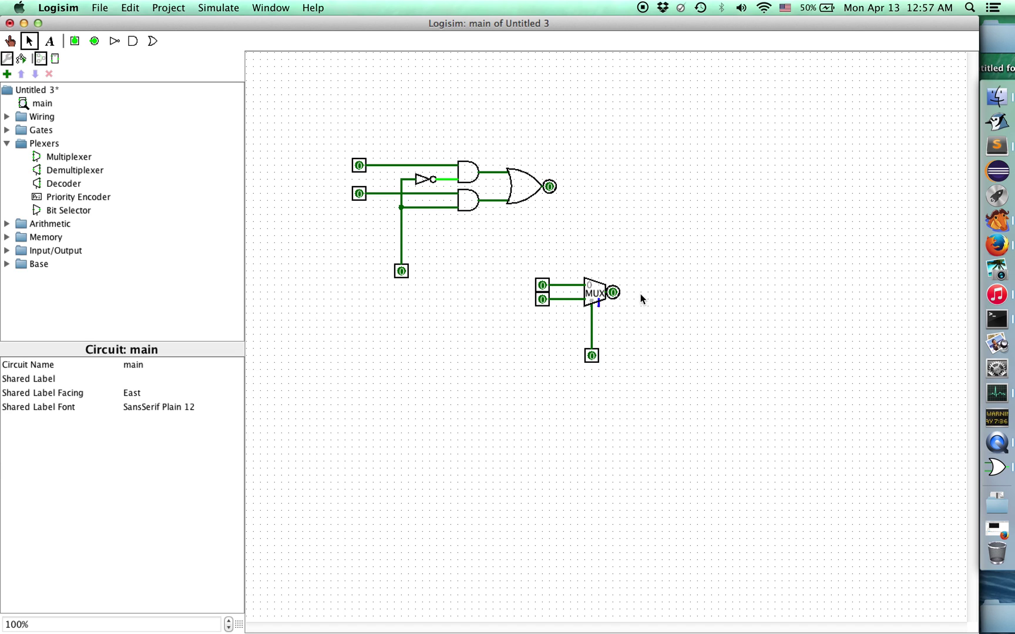
Step: Delete both 1-bit input pins feeding the multiplexer
{"action": "left_click", "coordinate": [592, 301]}
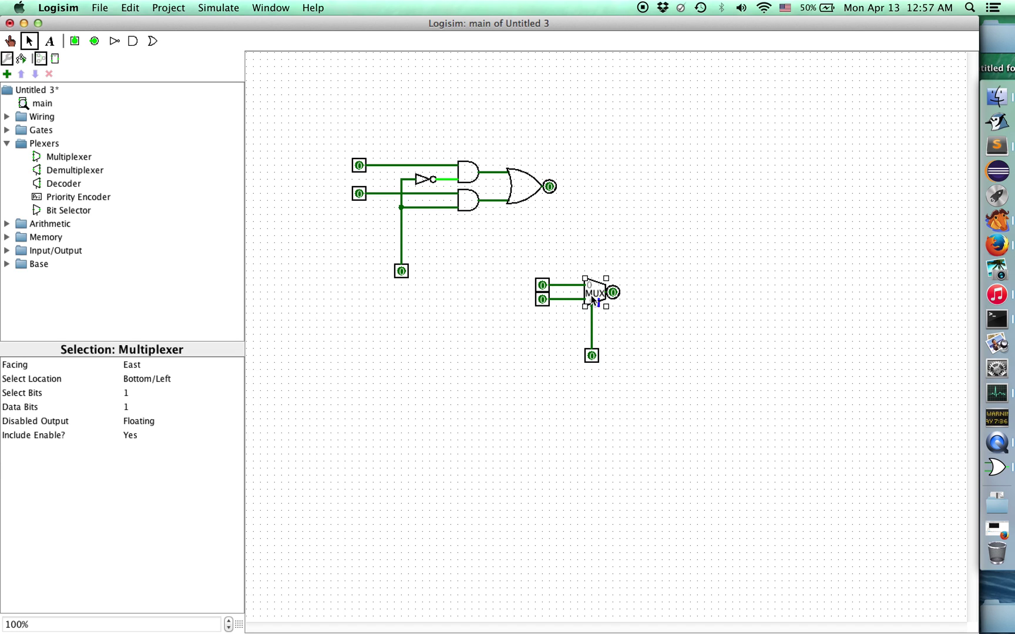
{"action": "left_click", "coordinate": [132, 408]}
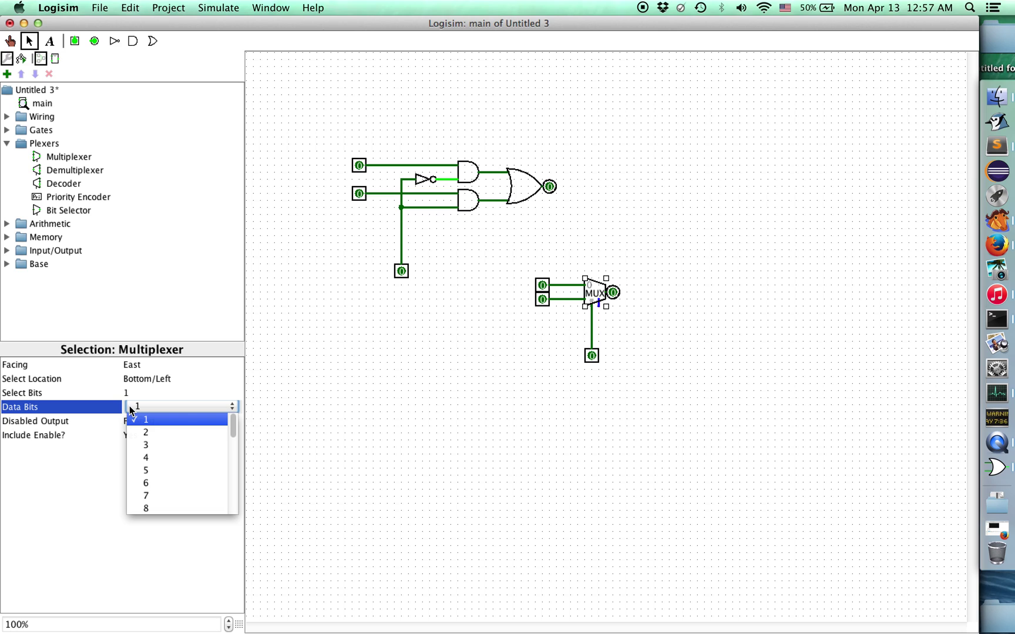
{"action": "left_click", "coordinate": [131, 408]}
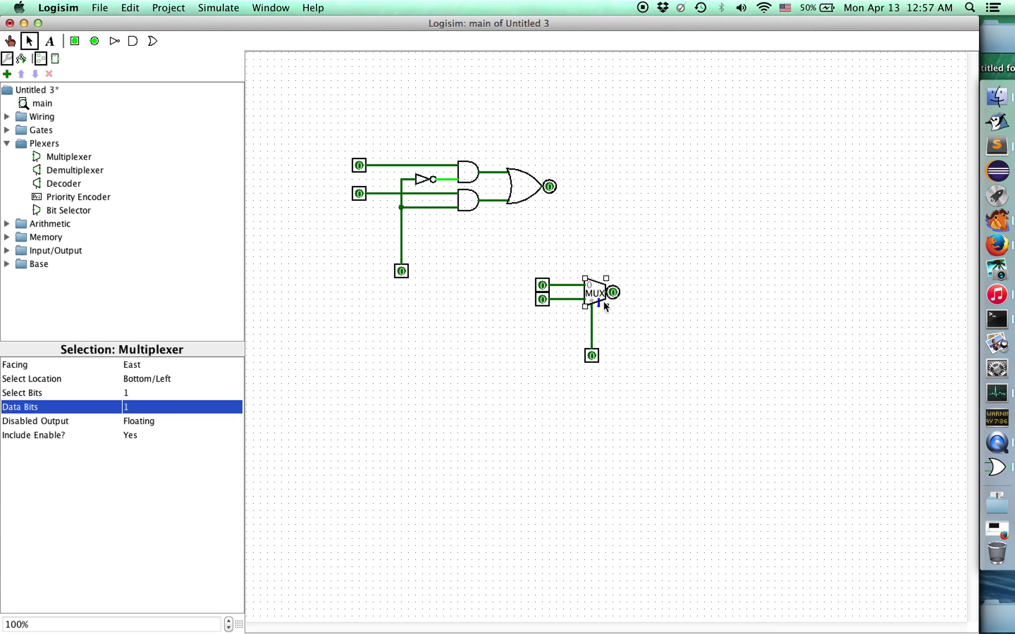
{"action": "left_click", "coordinate": [539, 283]}
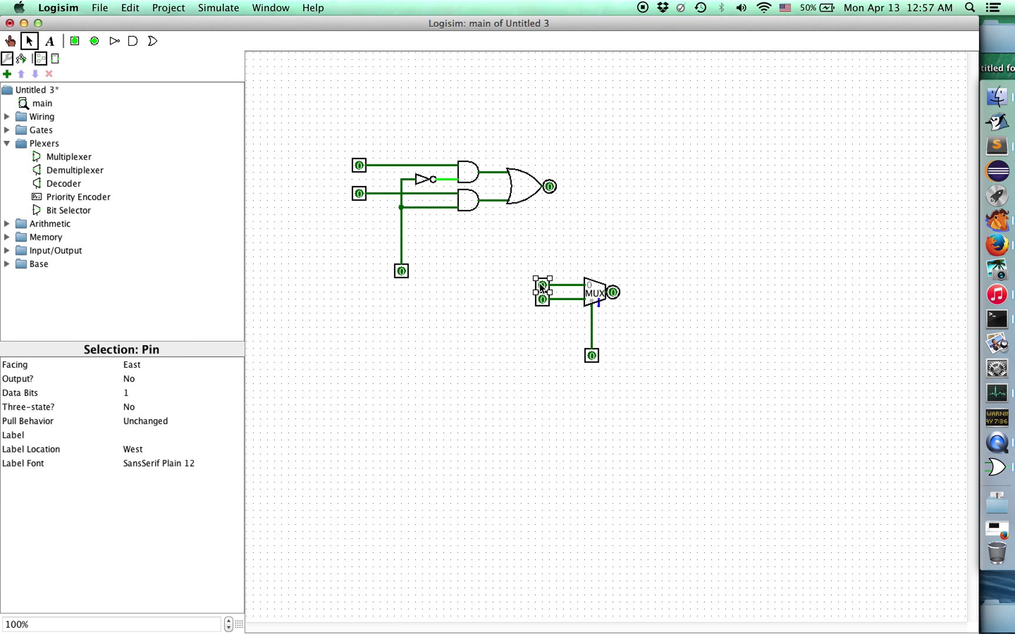
{"action": "key", "text": "Delete"}
{"action": "left_click", "coordinate": [546, 299]}
{"action": "key", "text": "Delete"}
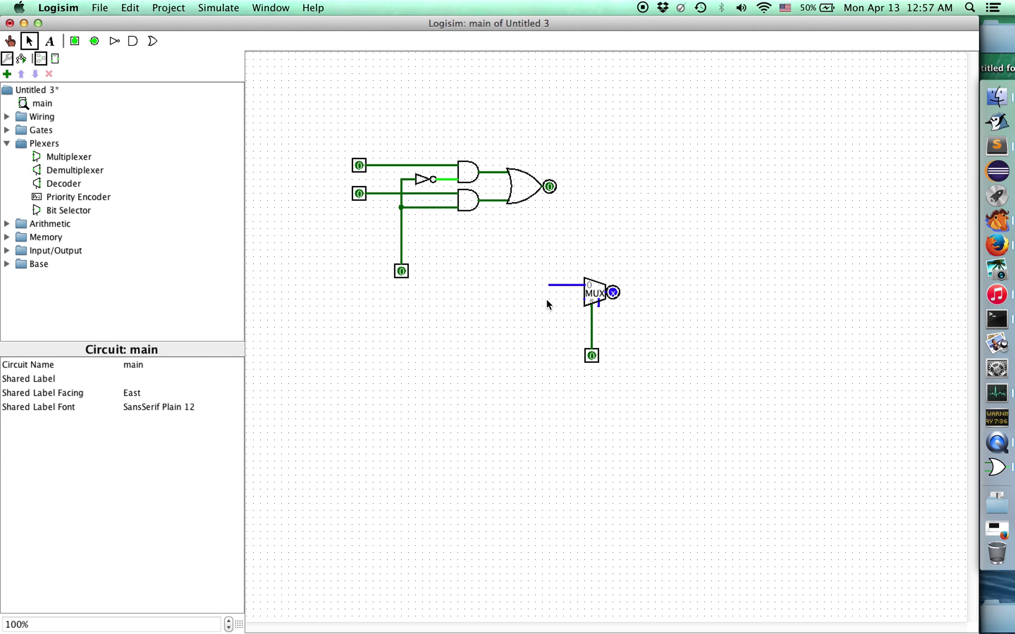
Step: Place an East-facing 32-bit input pin at the multiplexer's input 0
{"action": "left_click", "coordinate": [74, 42]}
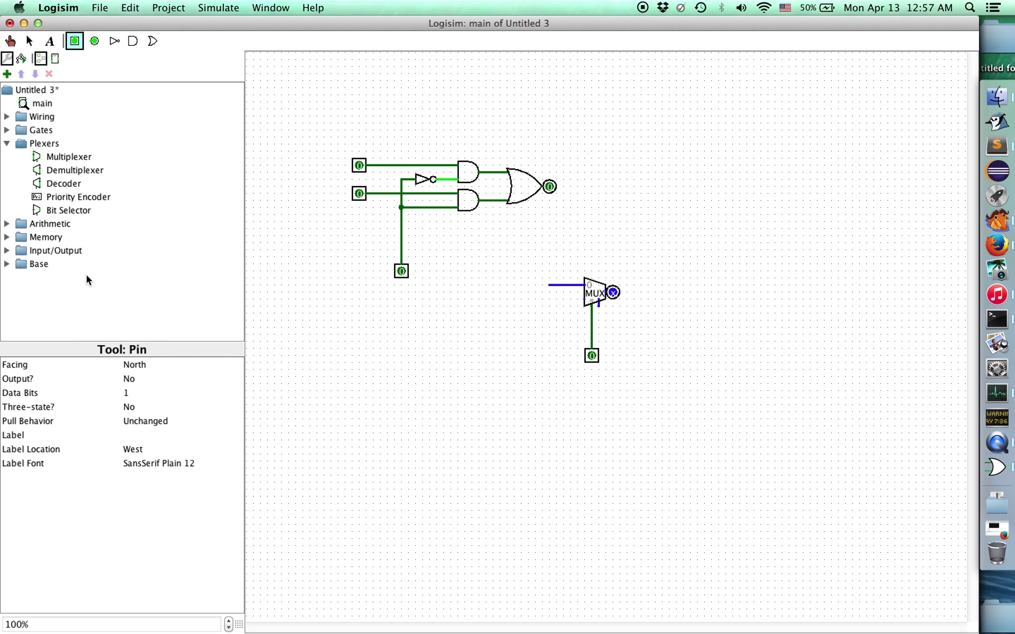
{"action": "left_click", "coordinate": [132, 365]}
{"action": "left_click", "coordinate": [151, 398]}
{"action": "left_click", "coordinate": [151, 394]}
{"action": "scroll", "coordinate": [152, 437], "scroll_direction": "down", "scroll_amount": 8}
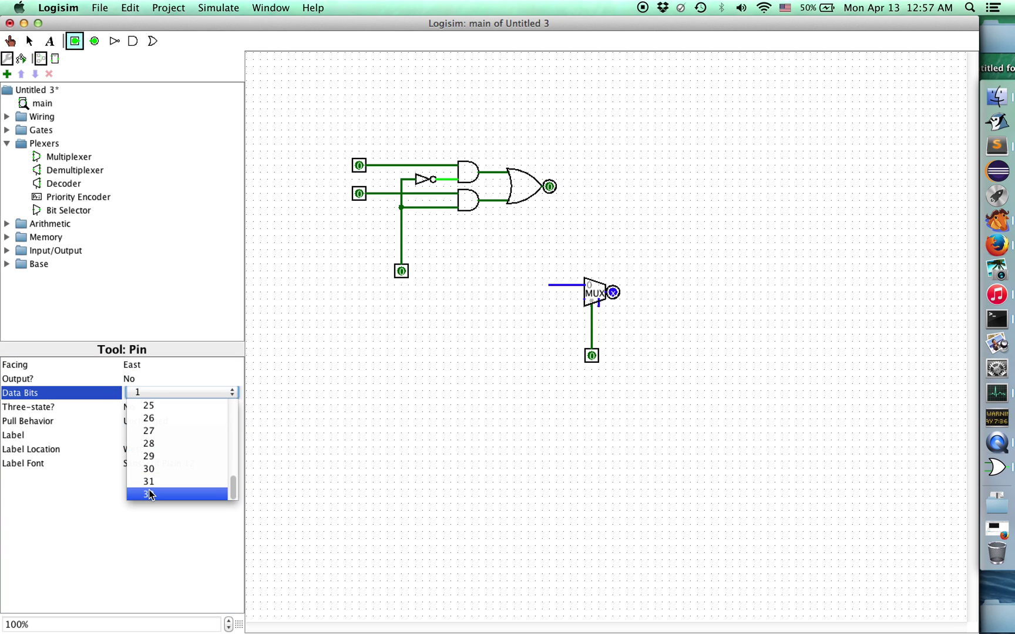
{"action": "left_click", "coordinate": [150, 495]}
{"action": "left_click", "coordinate": [546, 286]}
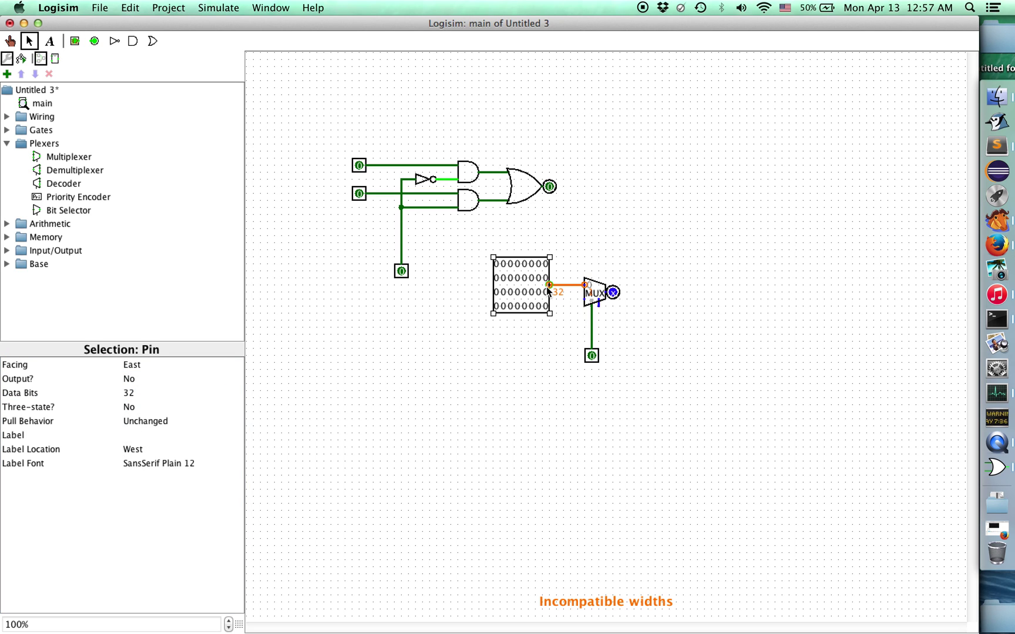
Step: Set Data Bits to 32 on the multiplexer and its output pin
{"action": "left_click", "coordinate": [597, 292]}
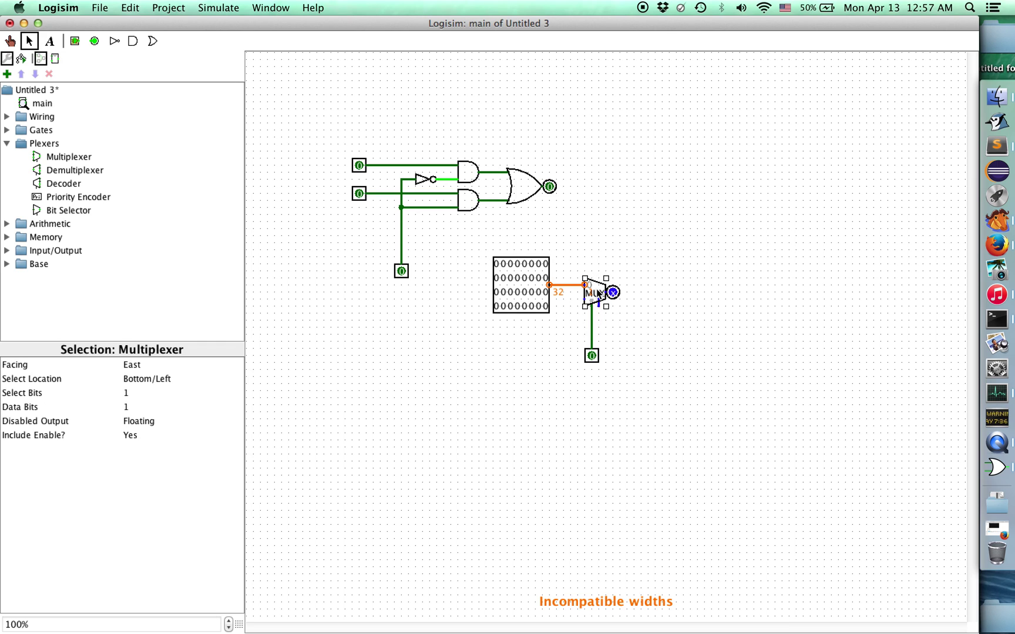
{"action": "left_click", "coordinate": [126, 406]}
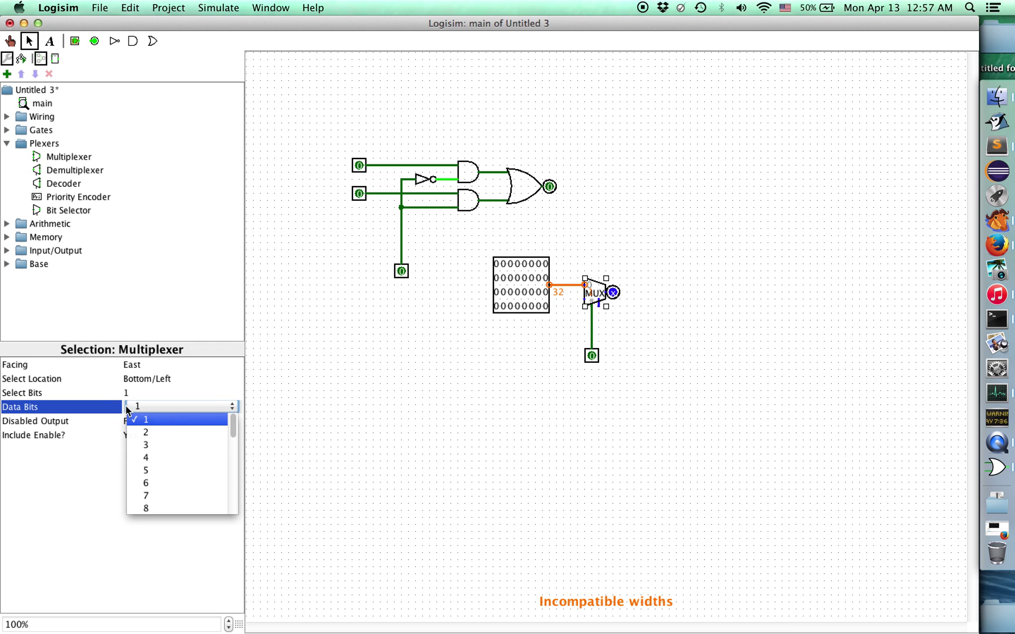
{"action": "scroll", "coordinate": [147, 445], "scroll_direction": "down", "scroll_amount": 8}
{"action": "left_click", "coordinate": [154, 508]}
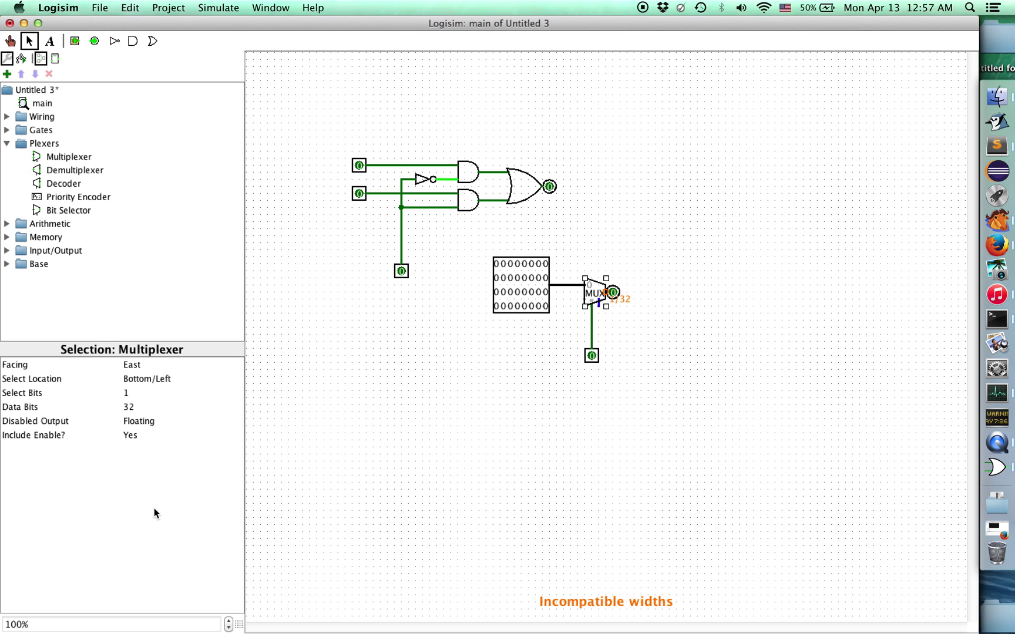
{"action": "left_click", "coordinate": [613, 292]}
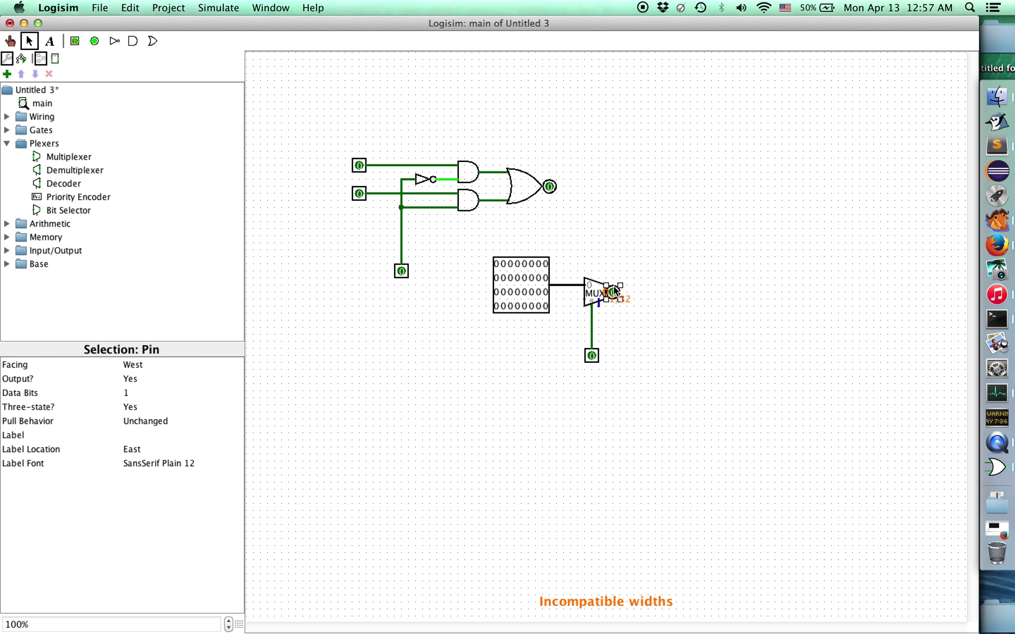
{"action": "left_click", "coordinate": [135, 393]}
{"action": "scroll", "coordinate": [149, 443], "scroll_direction": "down", "scroll_amount": 8}
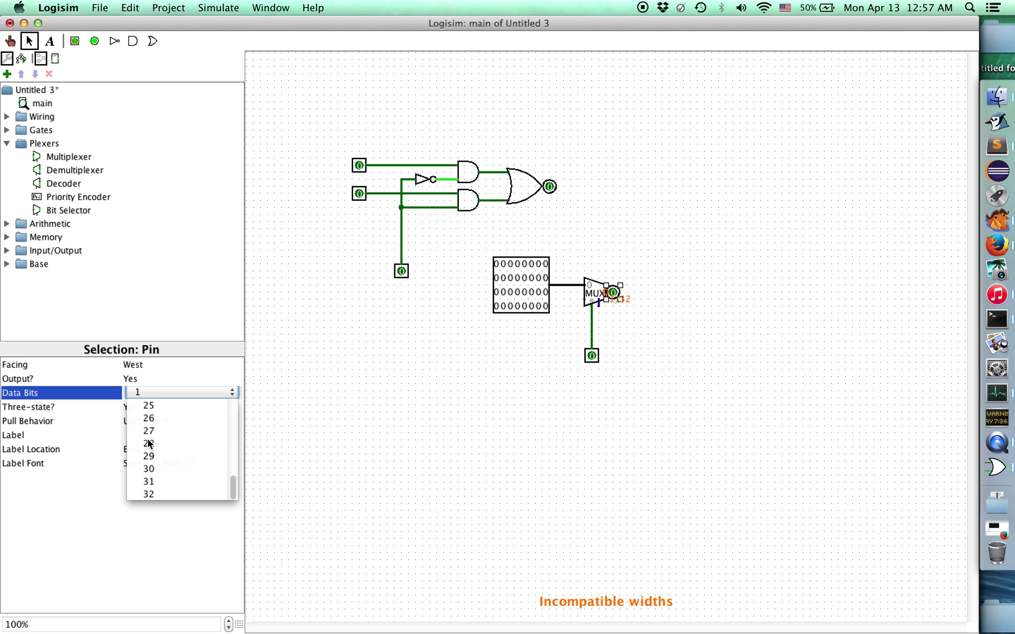
{"action": "left_click", "coordinate": [155, 492]}
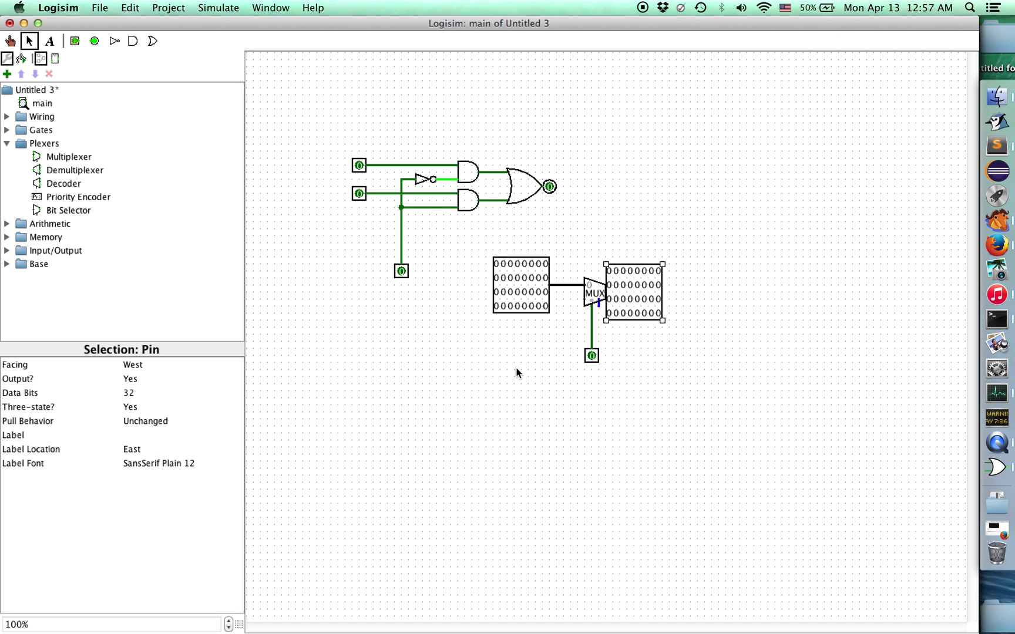
{"action": "left_click", "coordinate": [515, 287]}
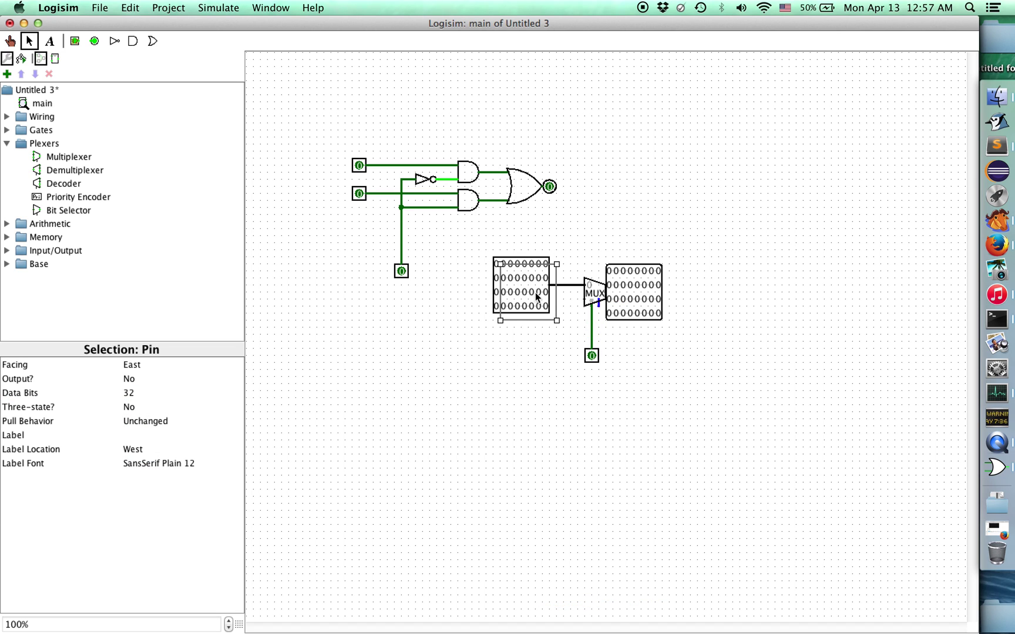
Step: Duplicate the 32-bit input pin below the first and wire it to the multiplexer's lower input
{"action": "key", "text": "ctrl+d"}
{"action": "left_click_drag", "start_coordinate": [483, 365], "coordinate": [462, 353]}
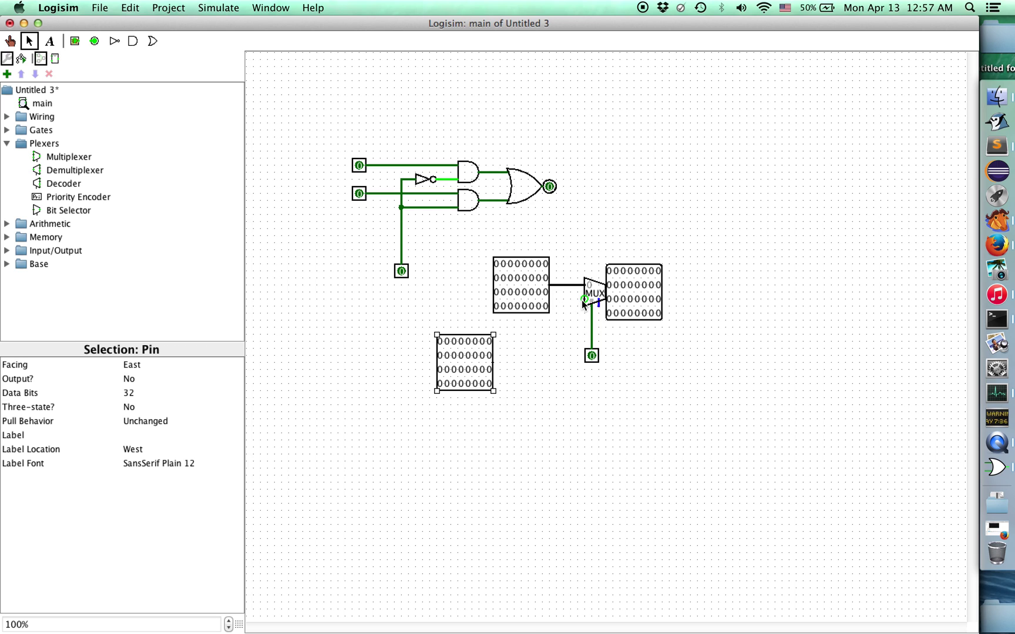
{"action": "mouse_move", "coordinate": [584, 299]}
{"action": "left_mouse_down"}
{"action": "mouse_move", "coordinate": [562, 299]}
{"action": "mouse_move", "coordinate": [563, 362]}
{"action": "left_mouse_up"}
{"action": "left_click_drag", "start_coordinate": [563, 362], "coordinate": [493, 362]}
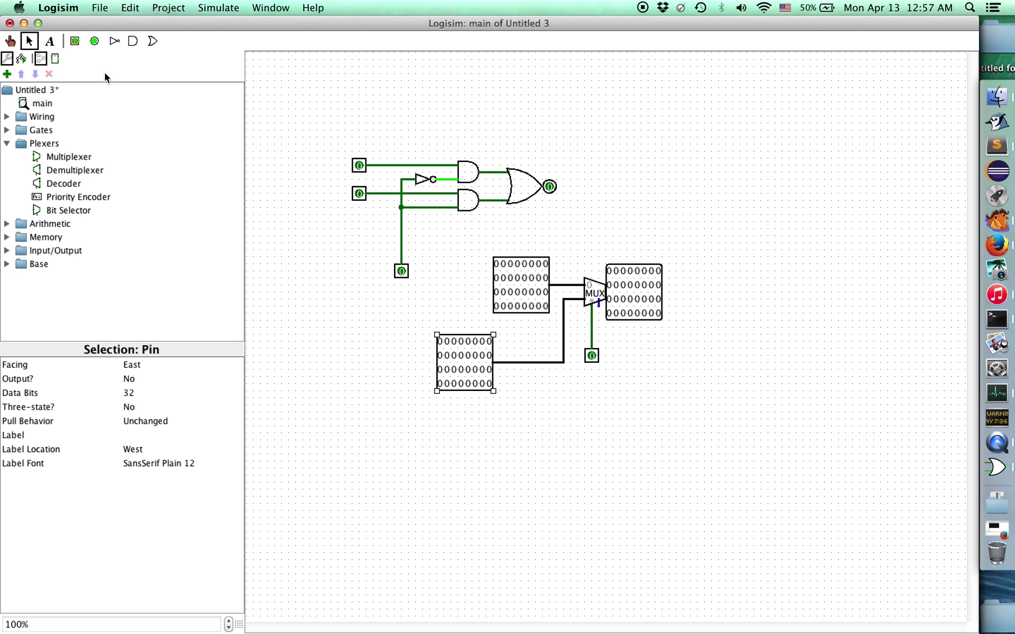
Step: Poke the inputs to 00100101 and 00000001, toggling select and leaving it at 0
{"action": "left_click", "coordinate": [11, 41]}
{"action": "left_click", "coordinate": [545, 306]}
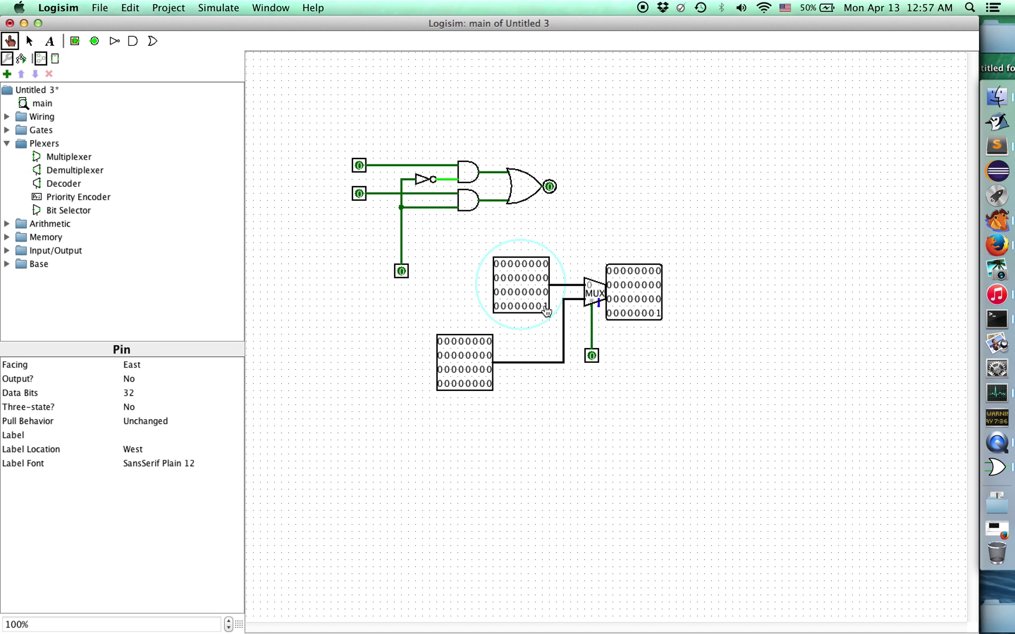
{"action": "left_click", "coordinate": [531, 306]}
{"action": "left_click", "coordinate": [510, 306]}
{"action": "left_click", "coordinate": [592, 356]}
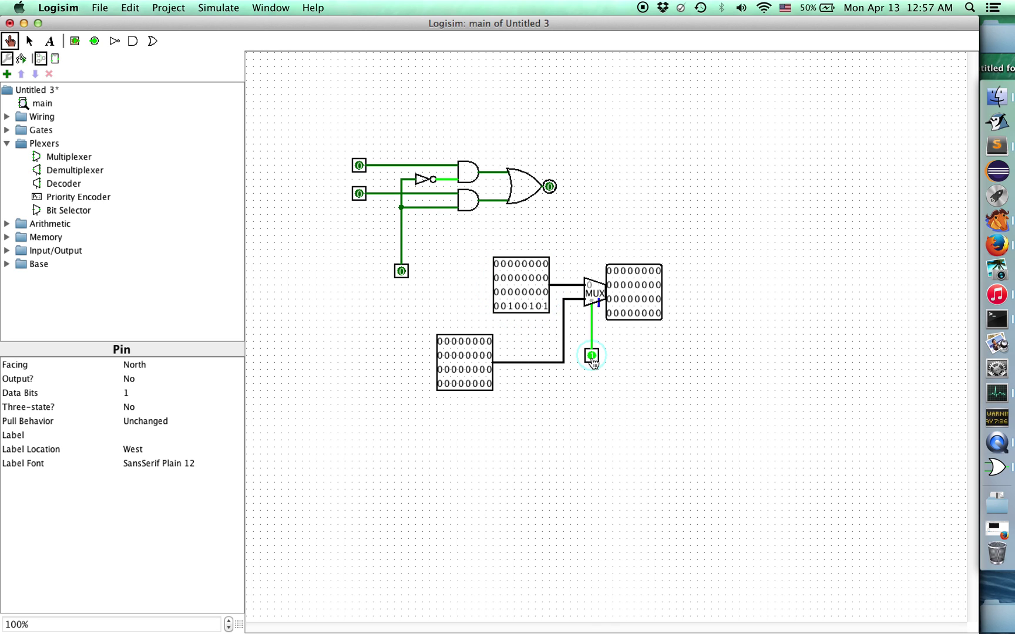
{"action": "left_click", "coordinate": [592, 357]}
{"action": "left_click", "coordinate": [591, 357]}
{"action": "left_click", "coordinate": [489, 383]}
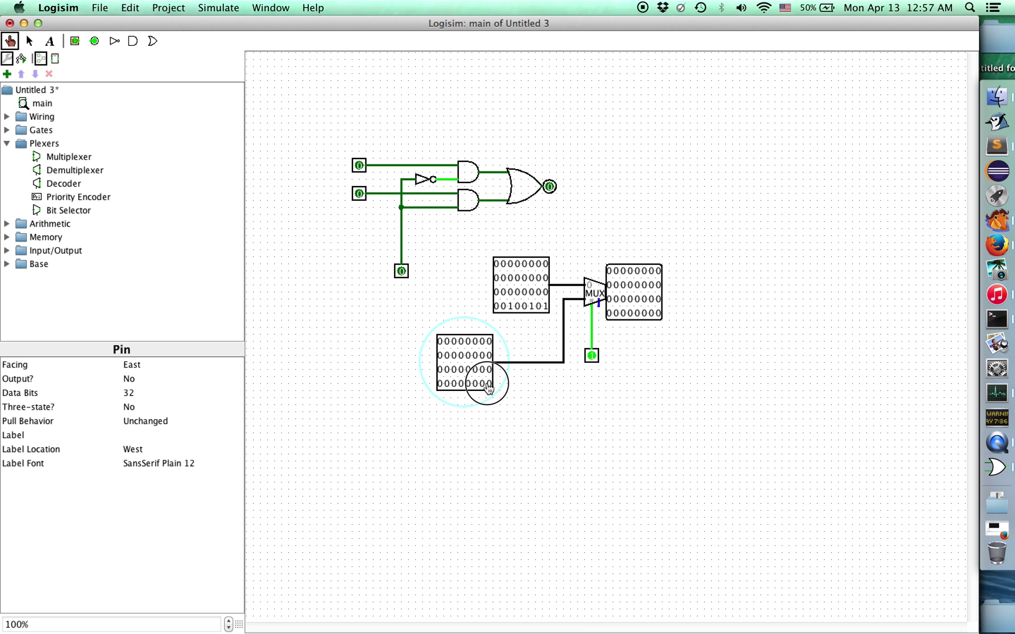
{"action": "left_click", "coordinate": [591, 357]}
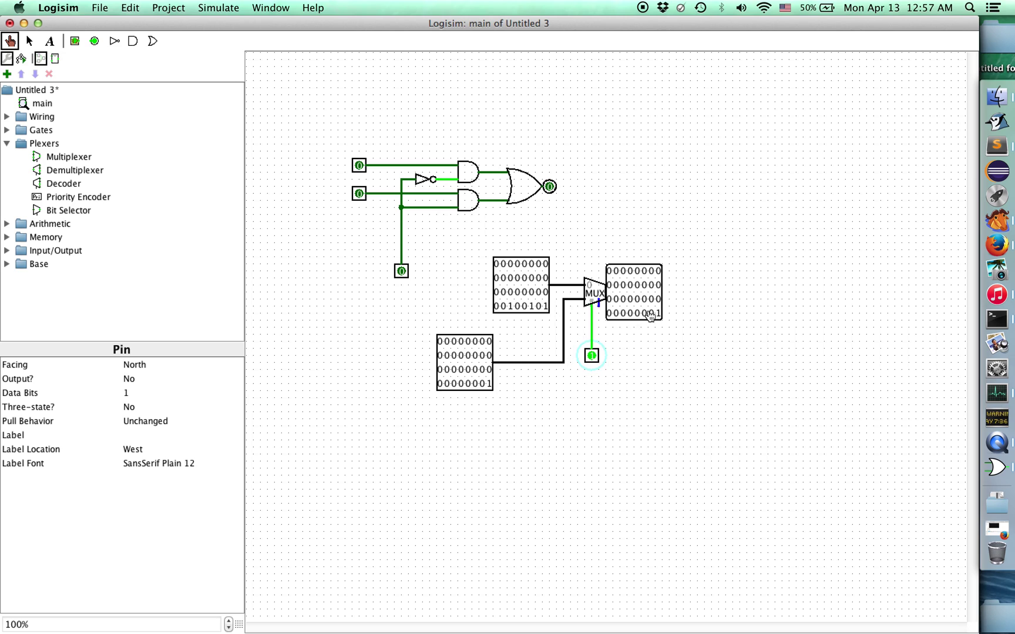
{"action": "left_click", "coordinate": [591, 358]}
{"action": "left_click", "coordinate": [591, 357]}
Step: Toggle the select bit to test the multiplexer and move the output pin further right
{"action": "left_click", "coordinate": [591, 357]}
{"action": "left_click", "coordinate": [591, 357]}
{"action": "left_click", "coordinate": [591, 357]}
{"action": "left_click", "coordinate": [591, 357]}
{"action": "left_click", "coordinate": [634, 292]}
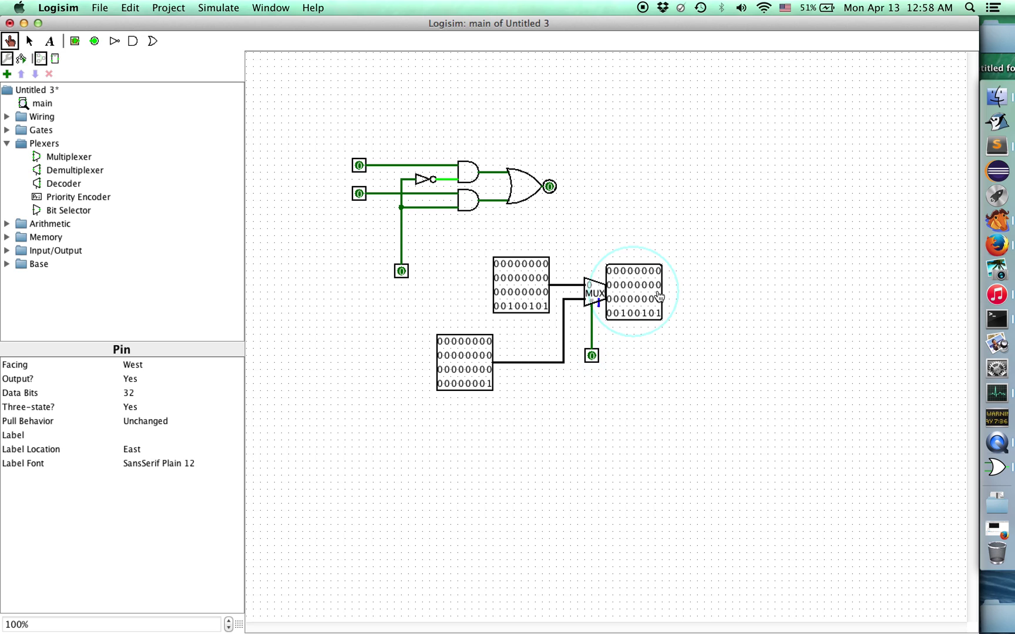
{"action": "left_click", "coordinate": [29, 41]}
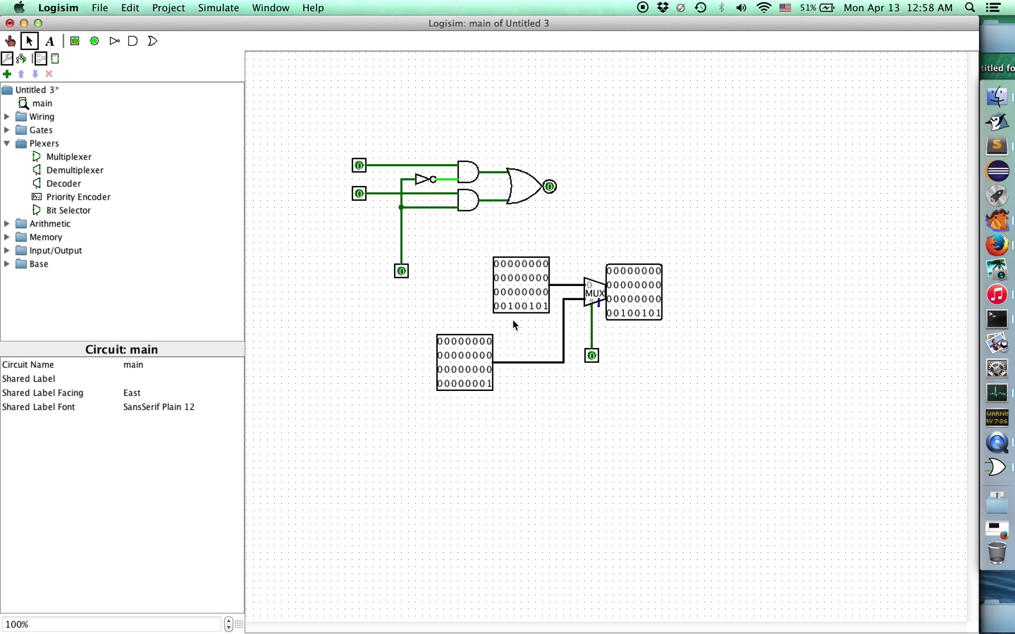
{"action": "left_click_drag", "start_coordinate": [627, 279], "coordinate": [662, 279]}
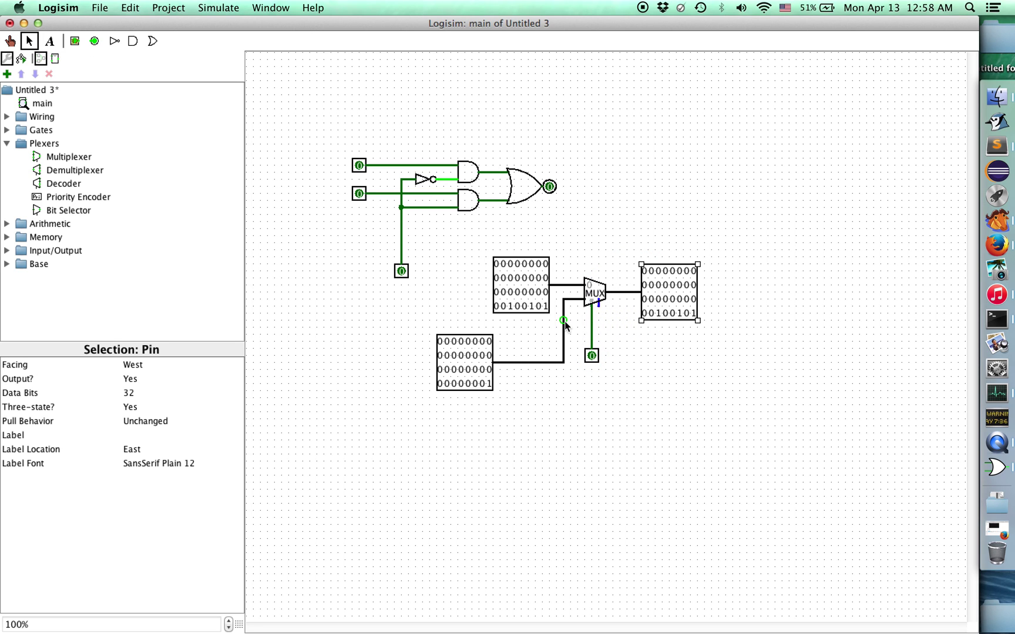
Step: Keep the multiplexer at 1 select bit and 32 data bits
{"action": "left_click", "coordinate": [593, 296]}
{"action": "left_click", "coordinate": [132, 392]}
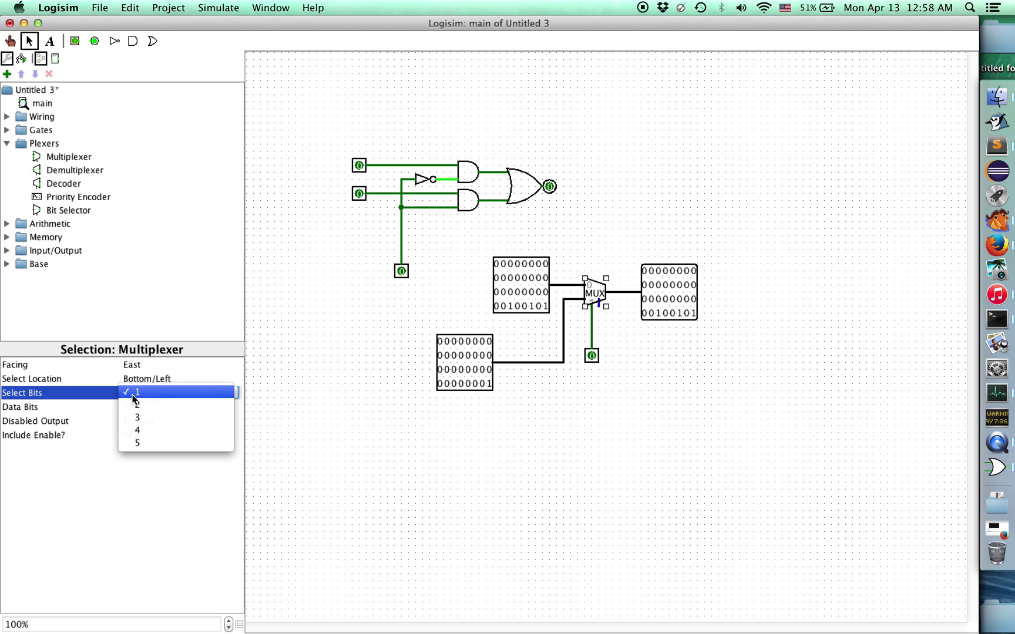
{"action": "left_click", "coordinate": [140, 407]}
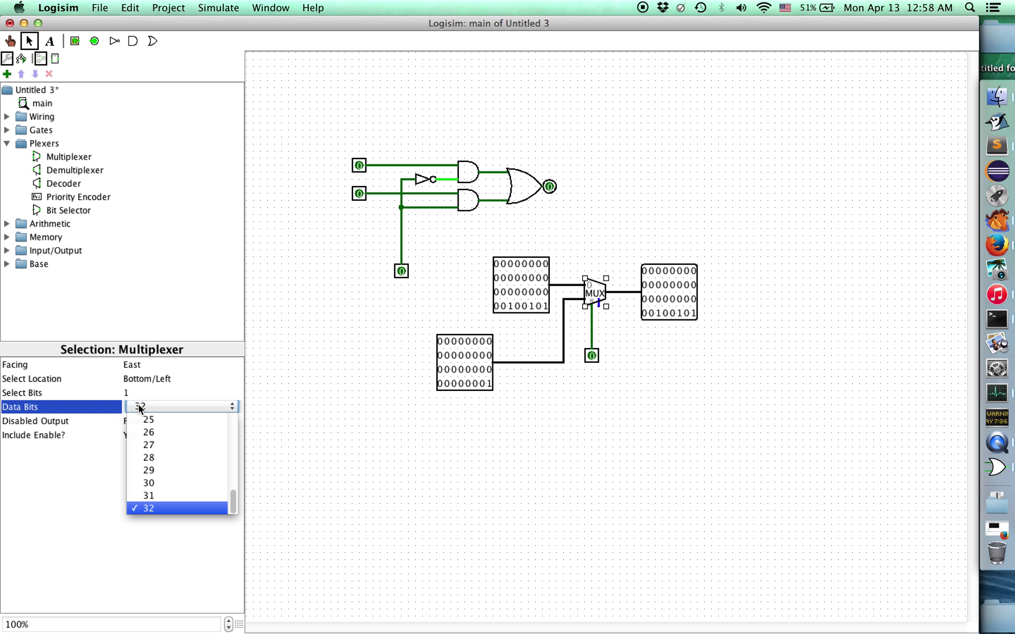
{"action": "left_click", "coordinate": [97, 450]}
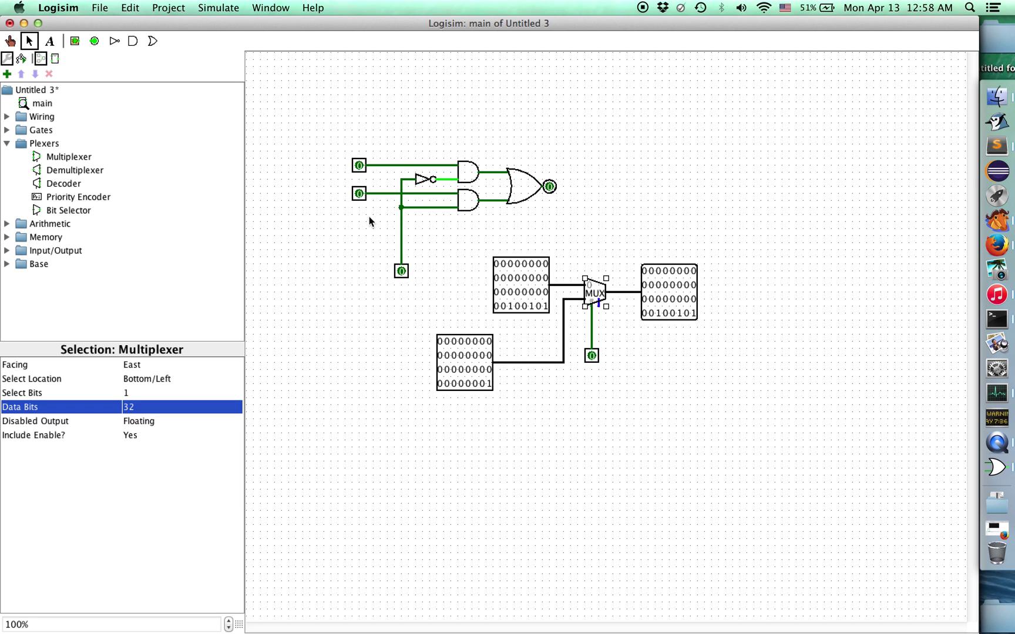
Step: Rename the main circuit to 'mux'
{"action": "left_click", "coordinate": [42, 104]}
{"action": "left_click", "coordinate": [140, 366]}
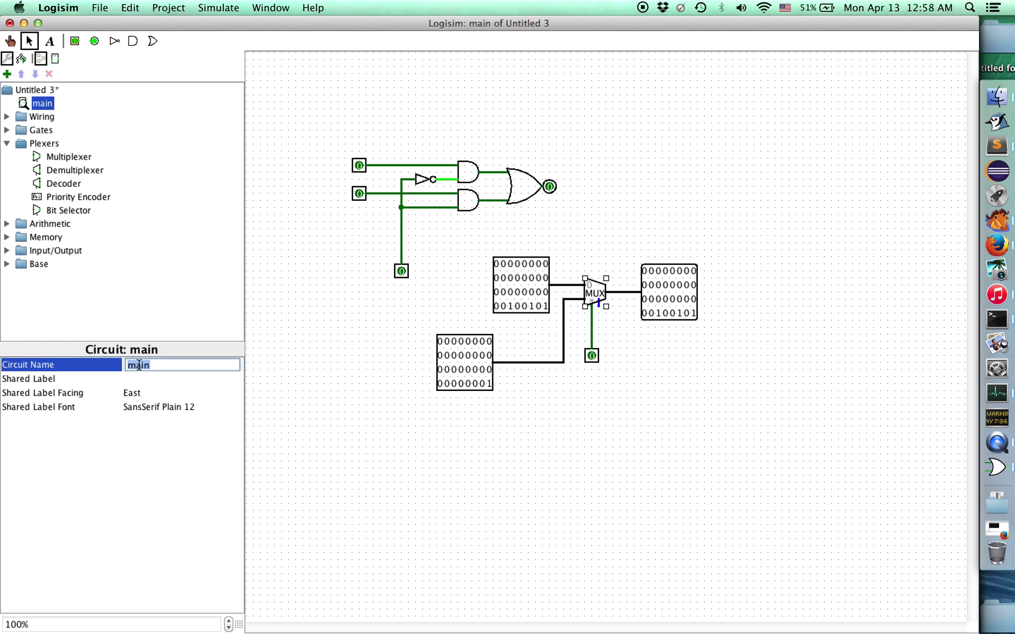
{"action": "type", "text": "mux"}
{"action": "key", "text": "Return"}
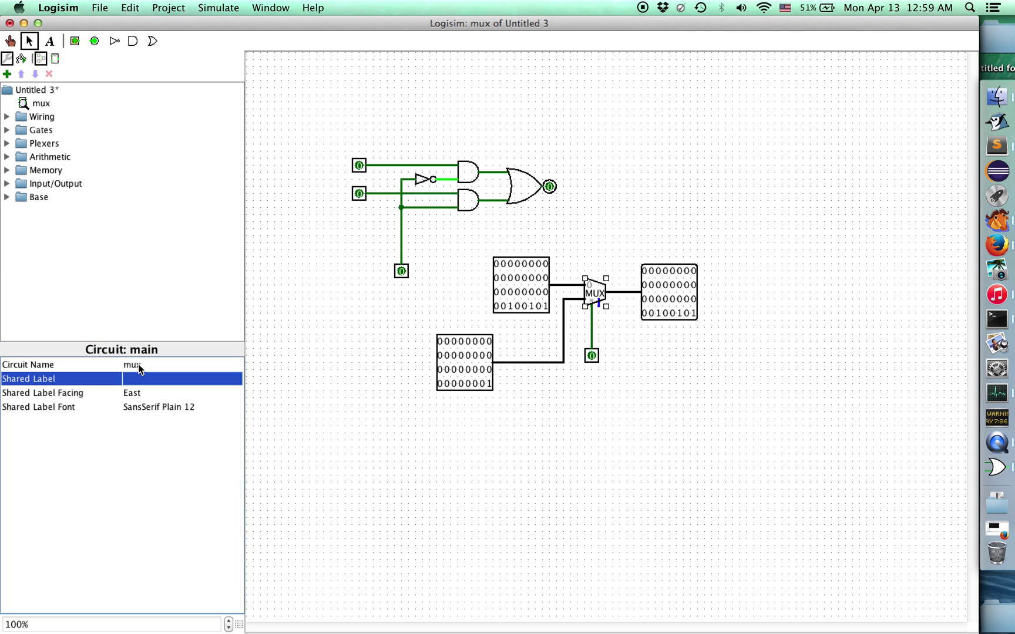
Step: Add a new circuit named 'dec' to the project
{"action": "right_click", "coordinate": [41, 94]}
{"action": "left_click", "coordinate": [54, 100]}
{"action": "type", "text": "e"}
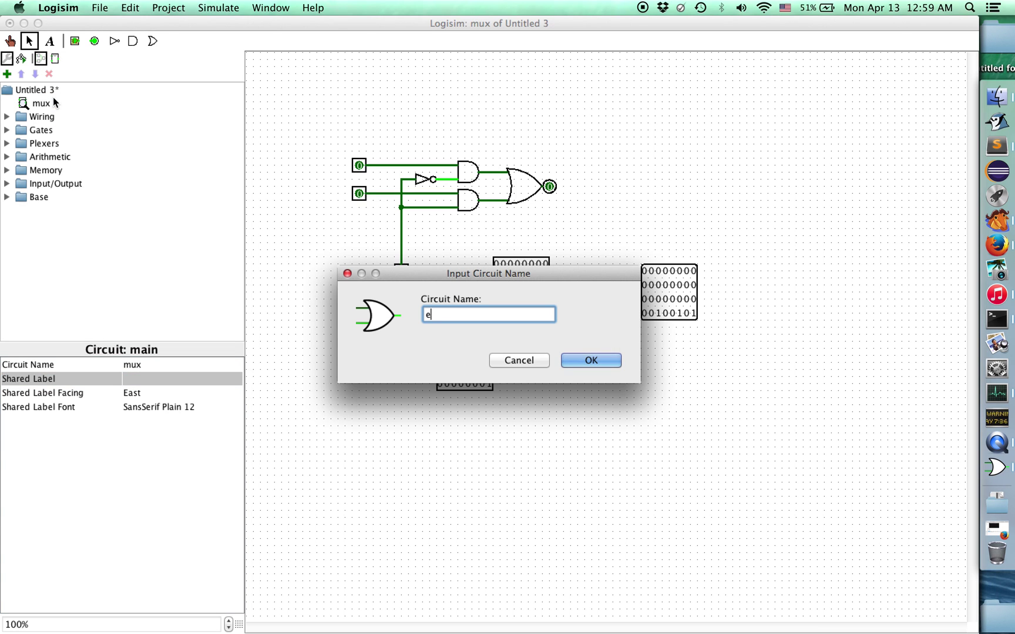
{"action": "type", "text": "ec"}
{"action": "key", "text": "Return"}
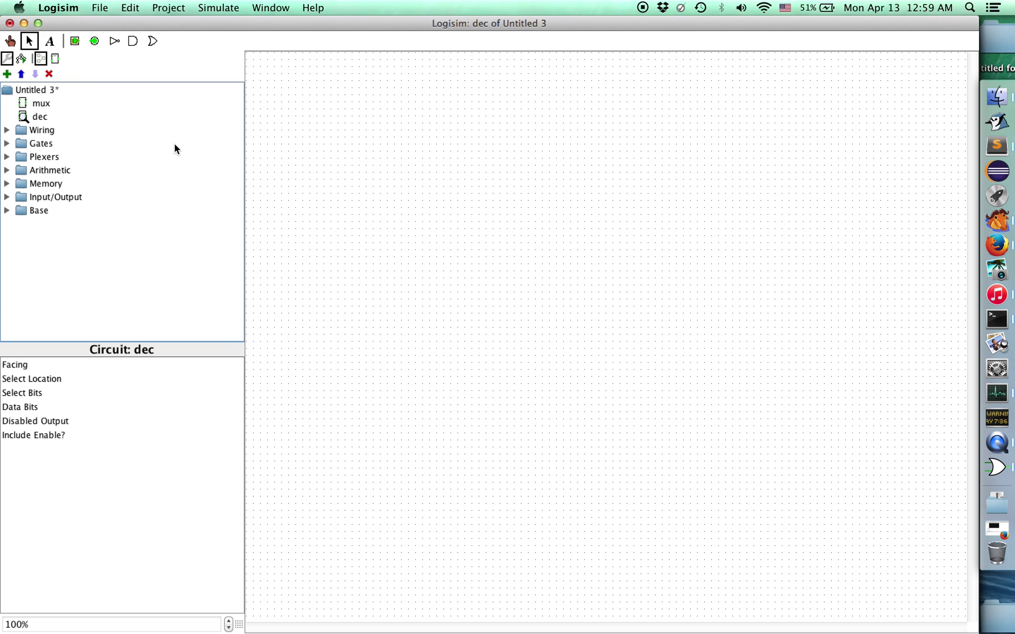
{"action": "key", "text": "super+Tab"}
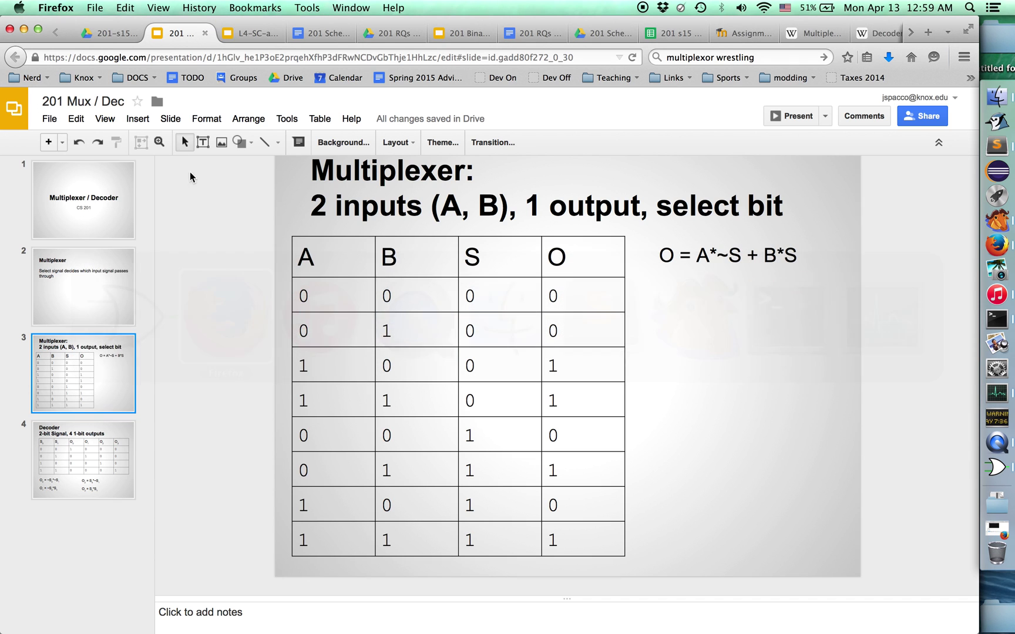
{"action": "left_click", "coordinate": [76, 440]}
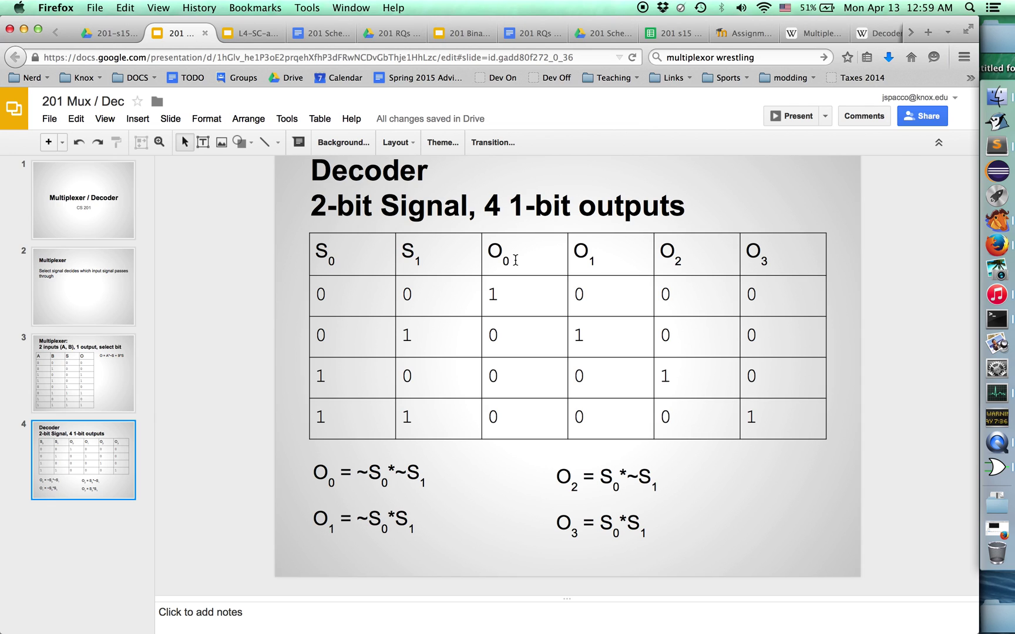
{"action": "key", "text": "super+Tab"}
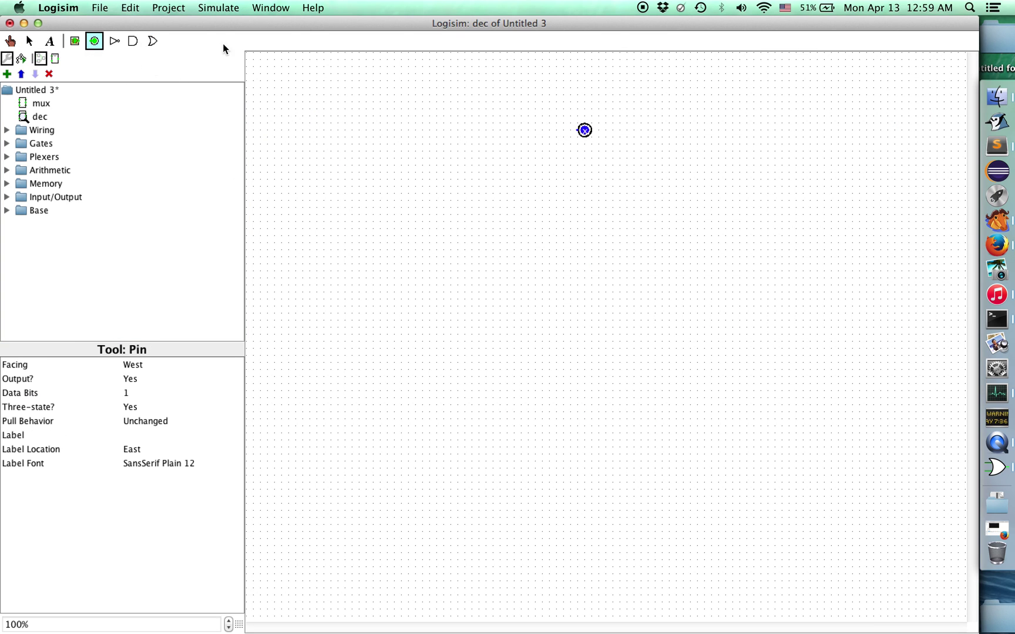
Step: Place the second, third and fourth output pins down the column
{"action": "left_click", "coordinate": [581, 179]}
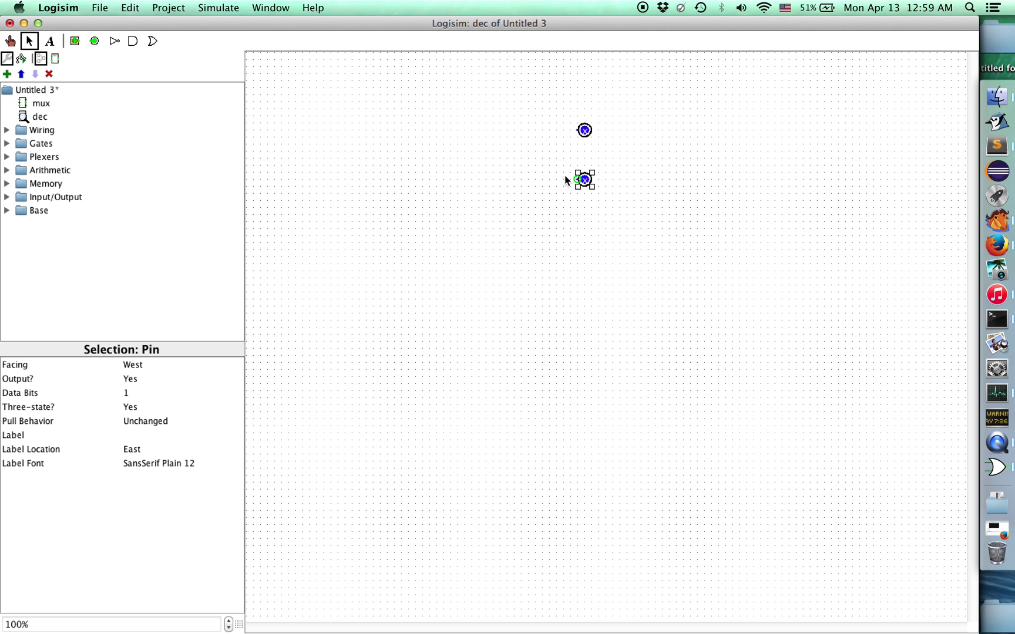
{"action": "left_click", "coordinate": [94, 42]}
{"action": "left_click", "coordinate": [581, 229]}
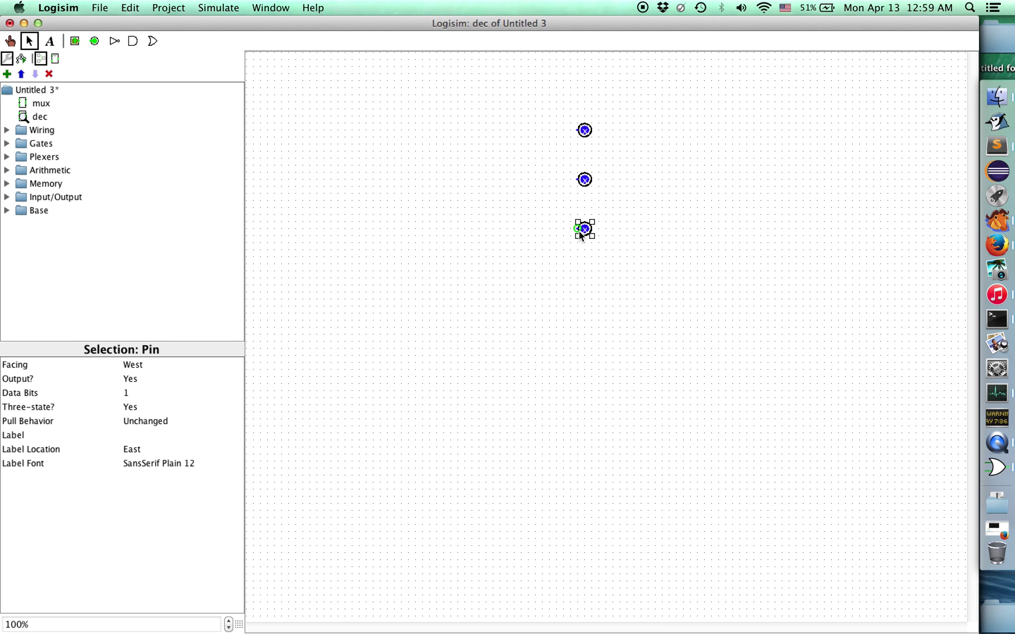
{"action": "left_click", "coordinate": [94, 41]}
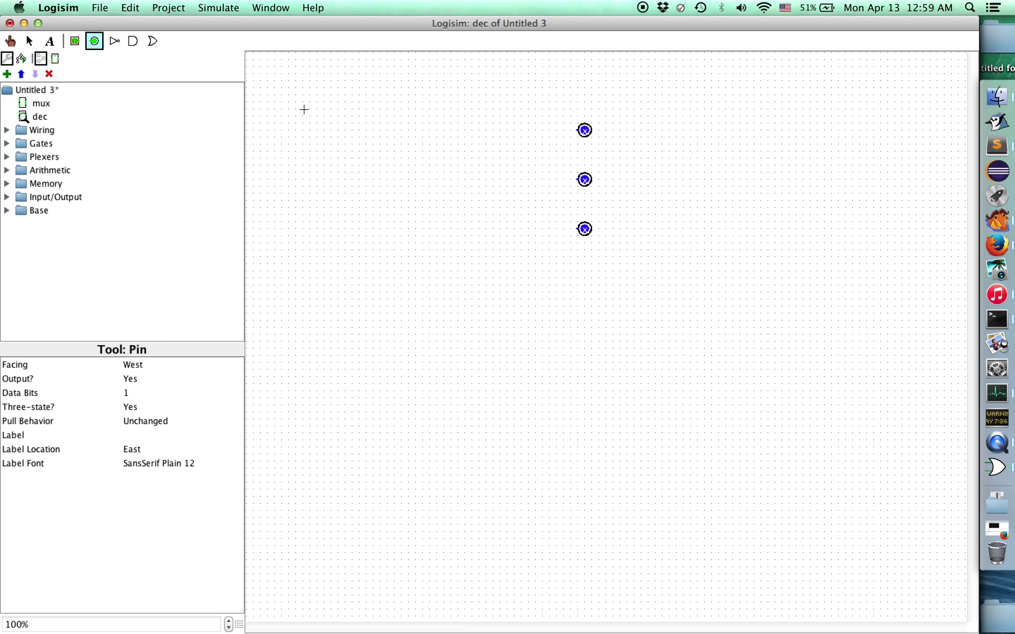
{"action": "left_click", "coordinate": [581, 292]}
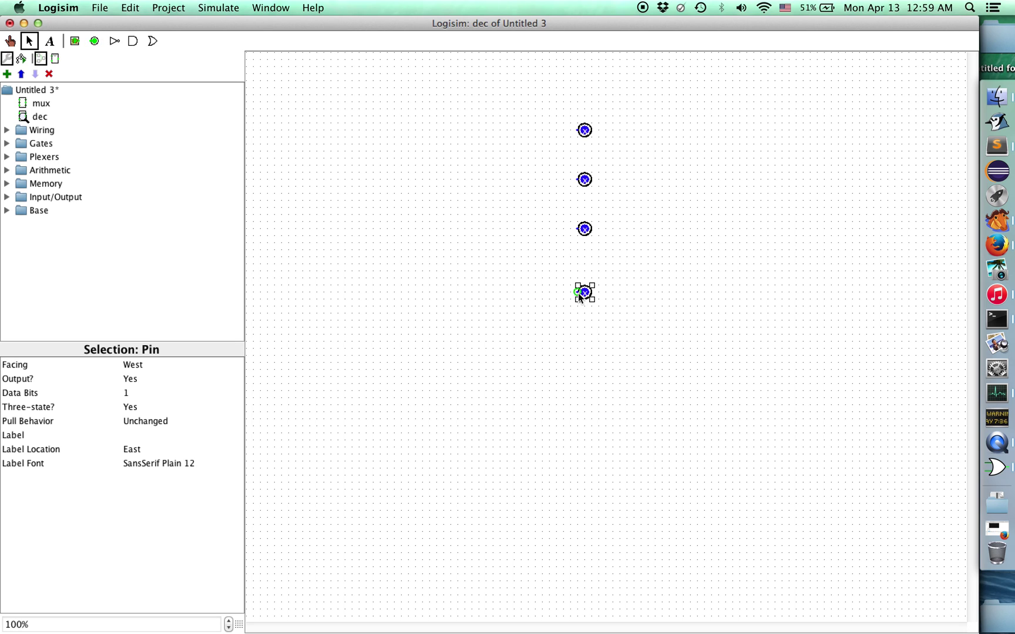
Step: Place two 1-bit input pins left of the outputs, then recheck the decoder slide
{"action": "left_click", "coordinate": [75, 41]}
{"action": "left_click", "coordinate": [136, 393]}
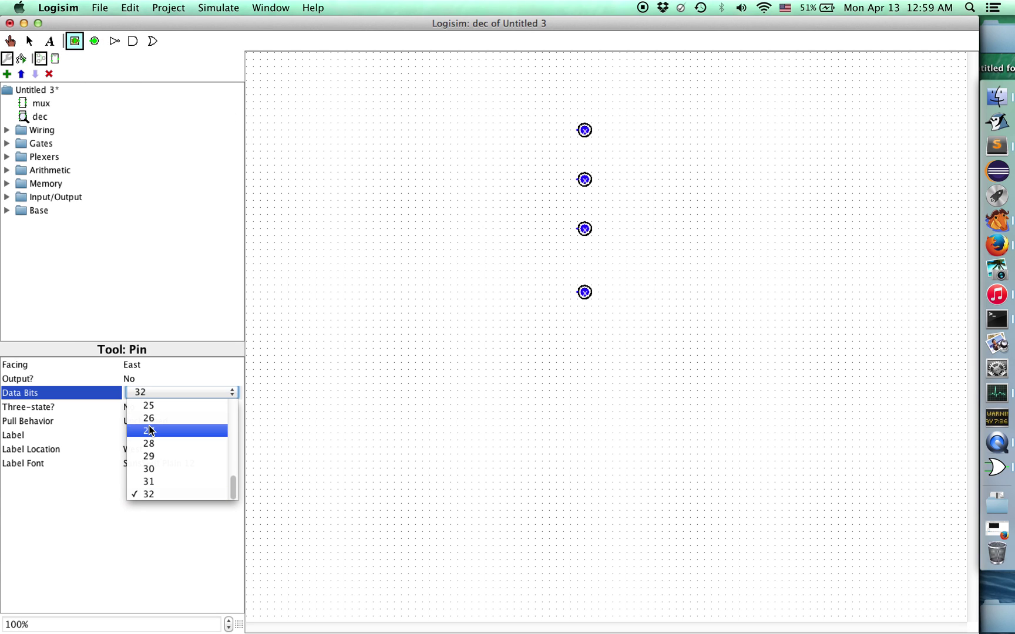
{"action": "scroll", "coordinate": [146, 417], "scroll_direction": "up", "scroll_amount": 8}
{"action": "left_click", "coordinate": [150, 405]}
{"action": "left_click", "coordinate": [360, 157]}
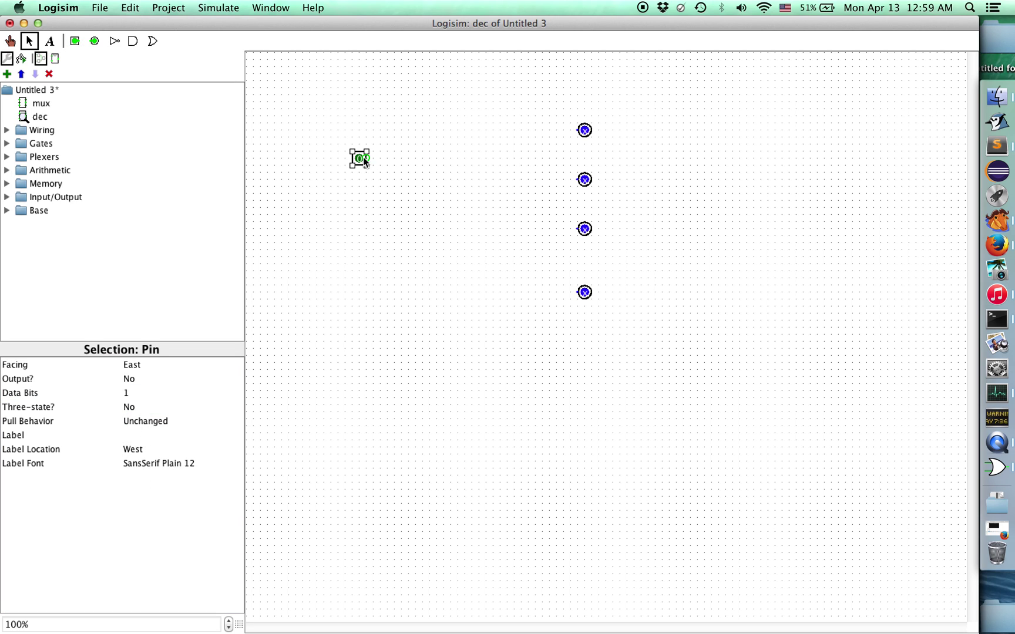
{"action": "left_click", "coordinate": [75, 41]}
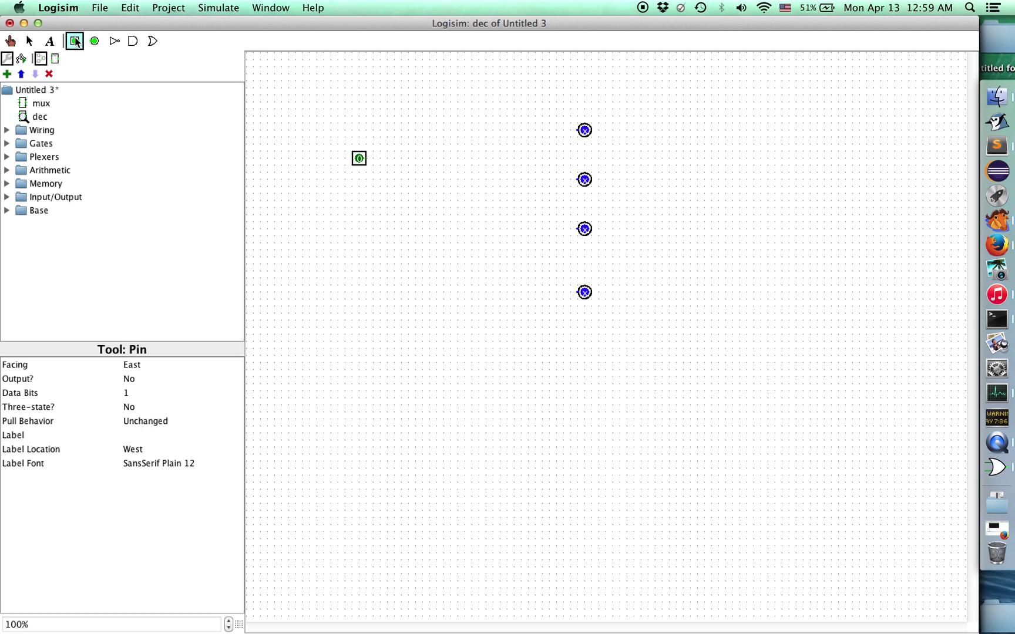
{"action": "left_click", "coordinate": [359, 206]}
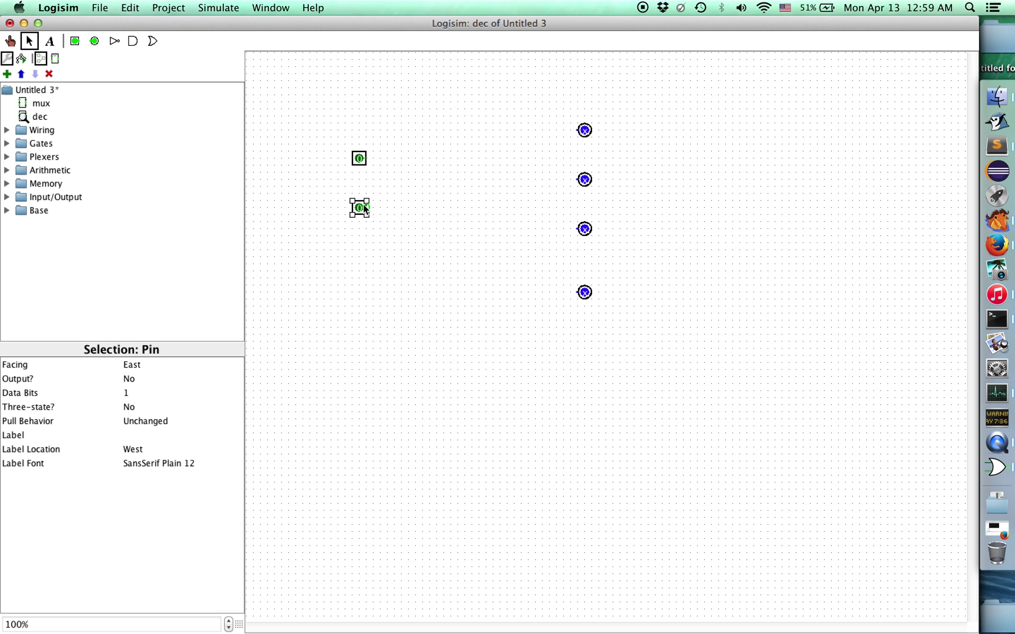
{"action": "key", "text": "super+Tab"}
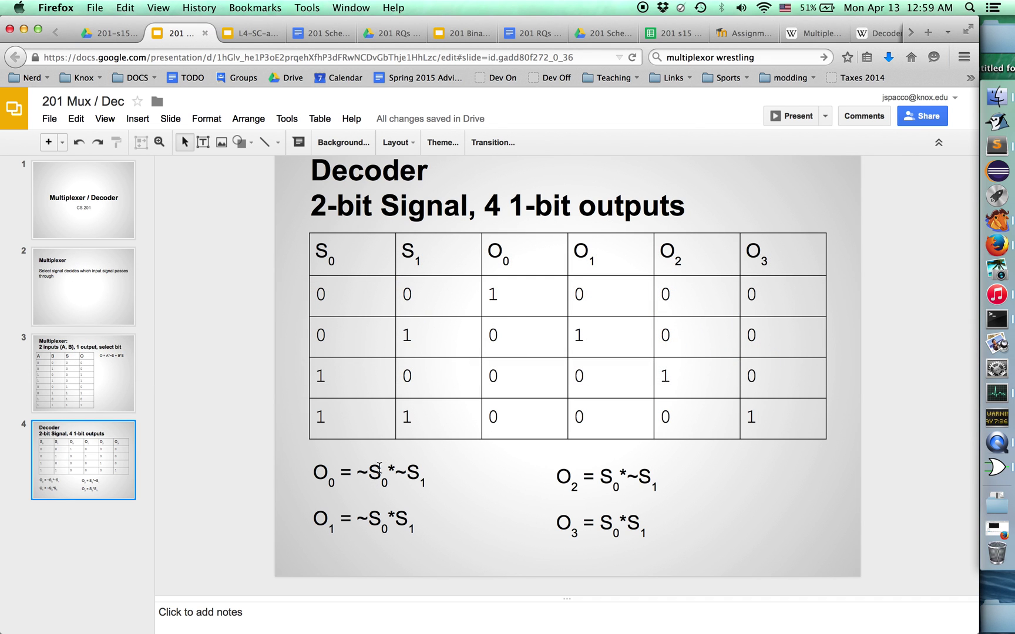
Step: Add an AND gate driving the top output and run a wire from the top input pin
{"action": "key", "text": "super+Tab"}
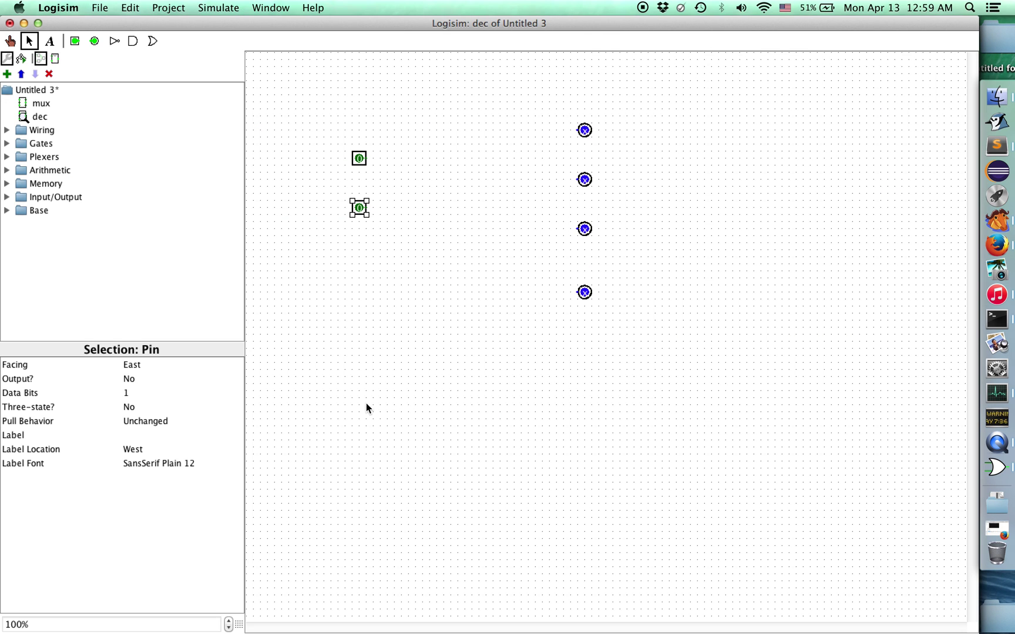
{"action": "left_click", "coordinate": [133, 41]}
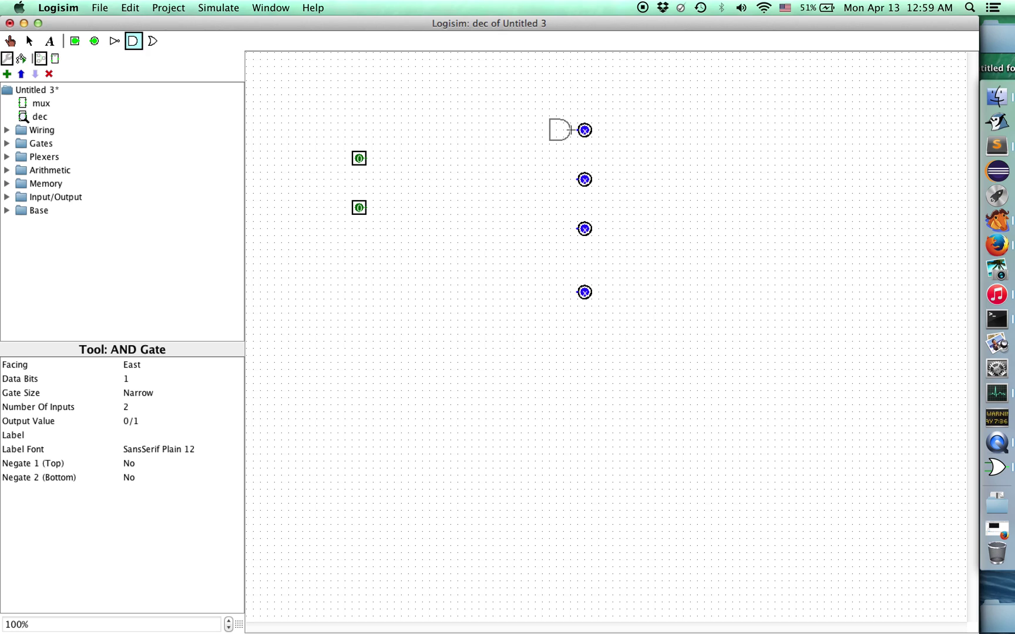
{"action": "left_click", "coordinate": [574, 131]}
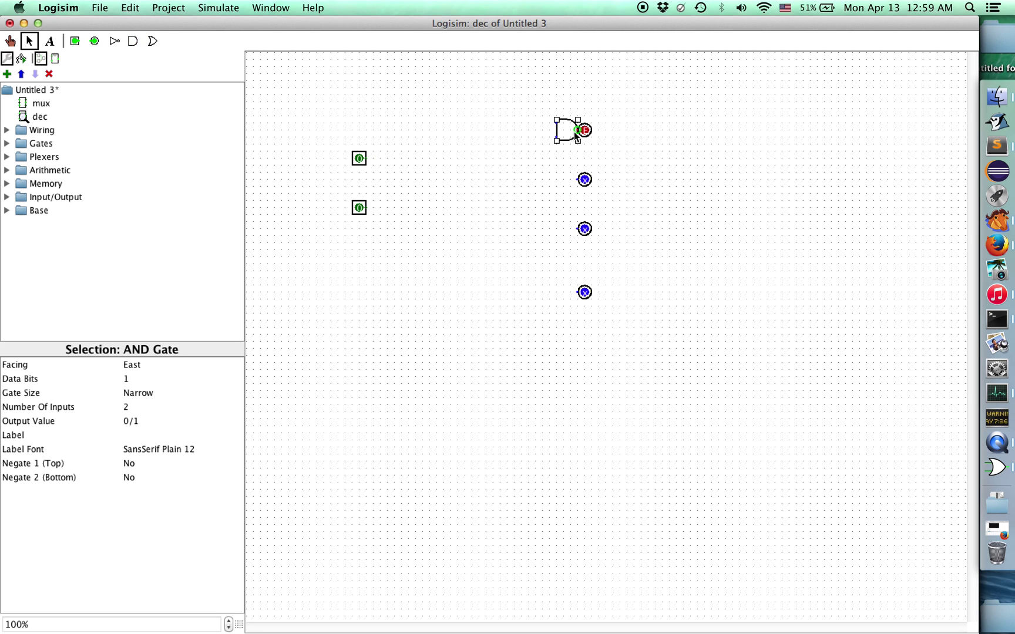
{"action": "left_click_drag", "start_coordinate": [571, 131], "coordinate": [515, 132]}
{"action": "left_click_drag", "start_coordinate": [366, 157], "coordinate": [407, 119]}
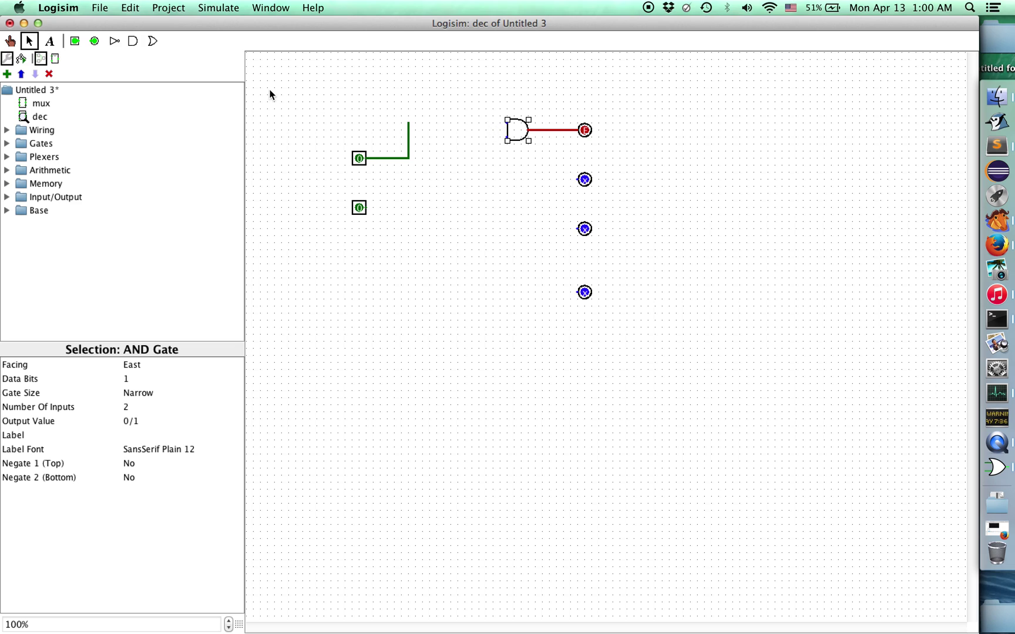
Step: Put NOT gates on both AND inputs and wire them to the two input pins
{"action": "left_click", "coordinate": [114, 40]}
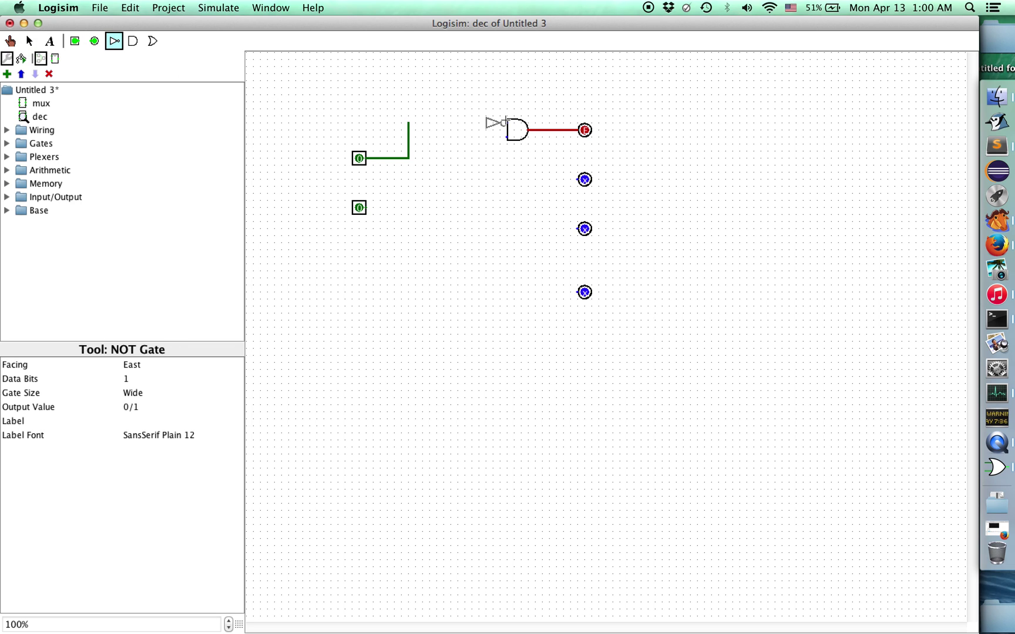
{"action": "left_click", "coordinate": [490, 126]}
{"action": "left_click", "coordinate": [114, 40]}
{"action": "left_click", "coordinate": [503, 137]}
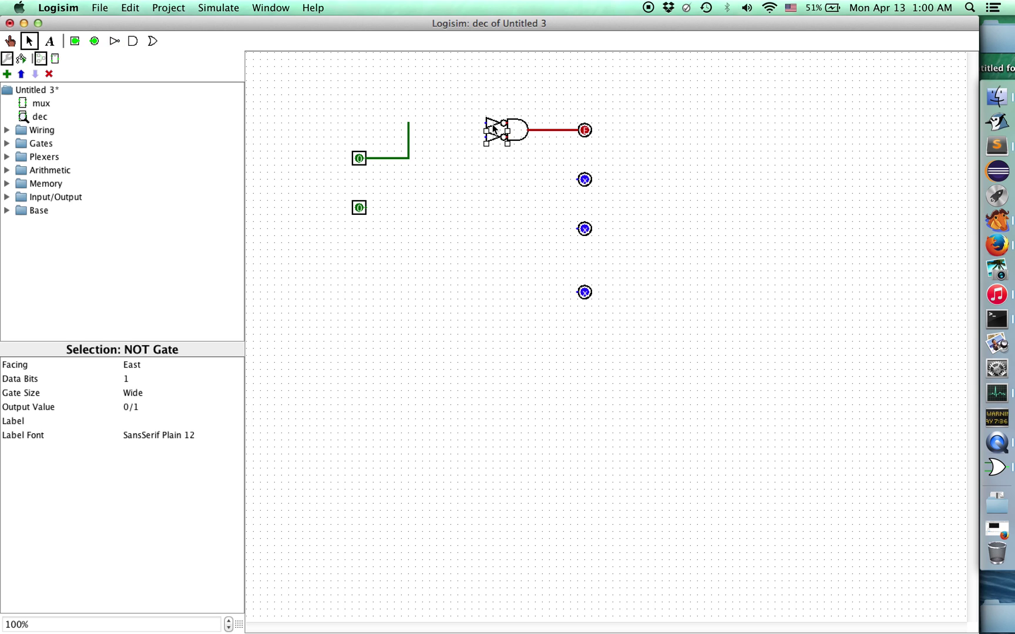
{"action": "left_click_drag", "start_coordinate": [473, 124], "coordinate": [408, 122]}
{"action": "left_click_drag", "start_coordinate": [364, 208], "coordinate": [485, 137]}
Step: Toggle the input pins to check the top output is 1 only when both are 0
{"action": "left_click", "coordinate": [11, 41]}
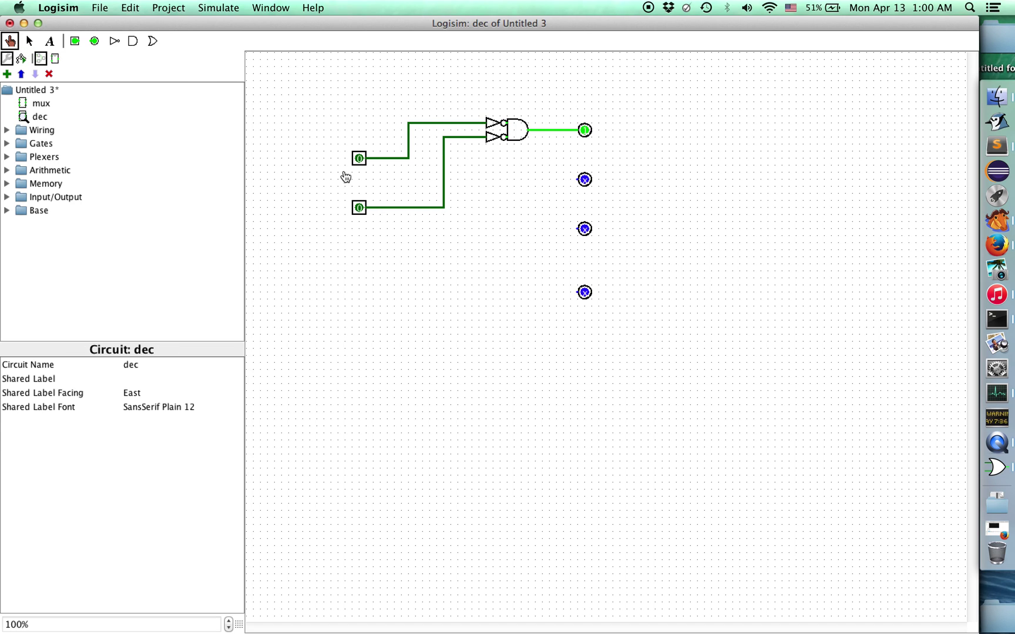
{"action": "left_click", "coordinate": [358, 158]}
{"action": "left_click", "coordinate": [358, 158]}
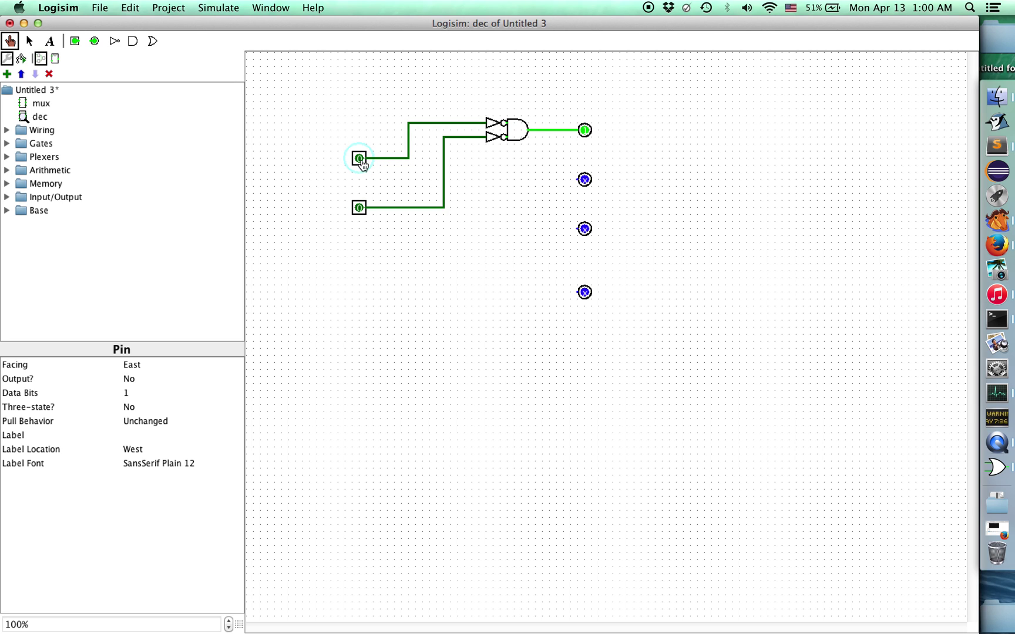
{"action": "left_click", "coordinate": [359, 207]}
{"action": "left_click", "coordinate": [359, 207]}
{"action": "left_click", "coordinate": [359, 207]}
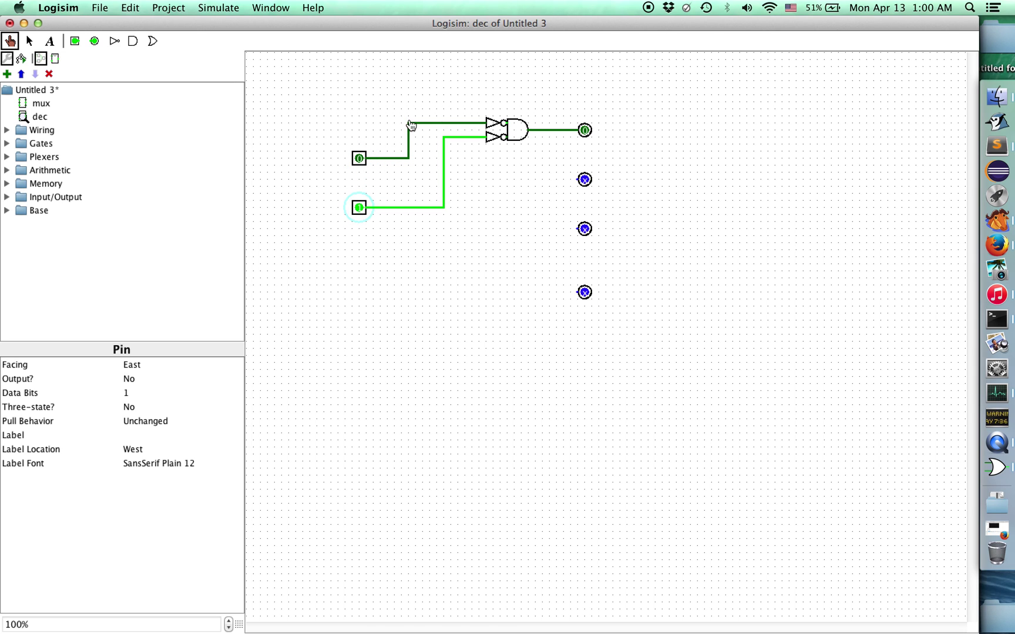
{"action": "left_click", "coordinate": [358, 207]}
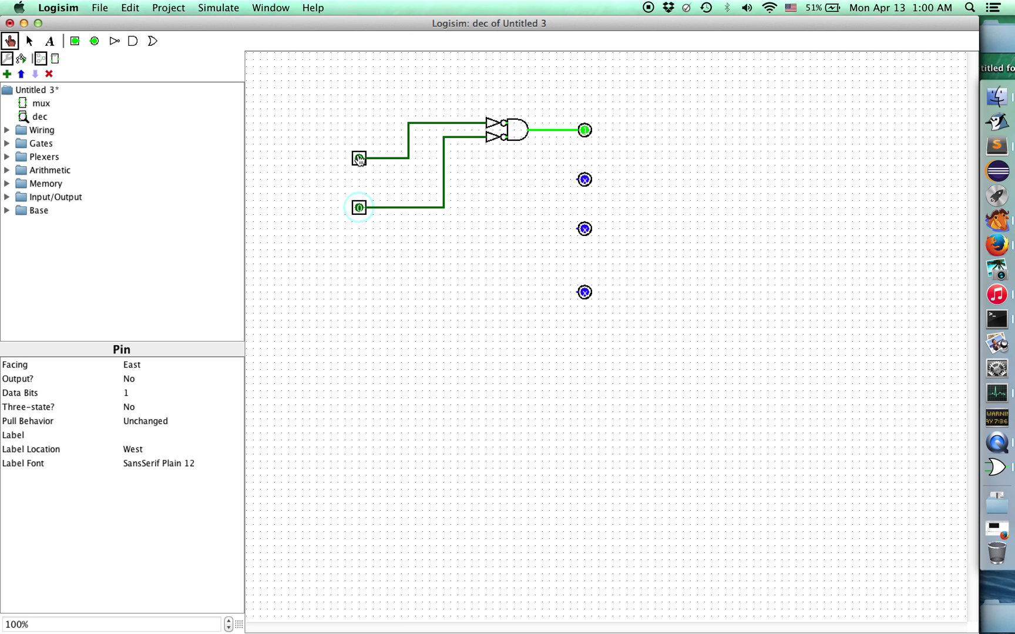
{"action": "left_click", "coordinate": [133, 41]}
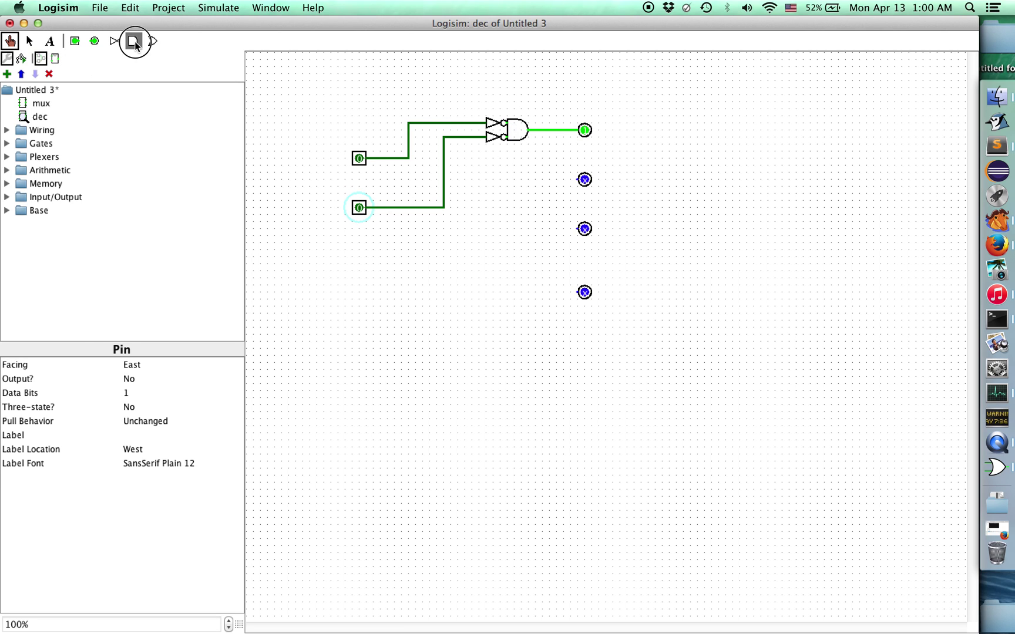
Step: Add an AND gate at the second output with a NOT on its top input, wired to the lower input
{"action": "left_click", "coordinate": [581, 179]}
{"action": "left_click_drag", "start_coordinate": [567, 180], "coordinate": [518, 177]}
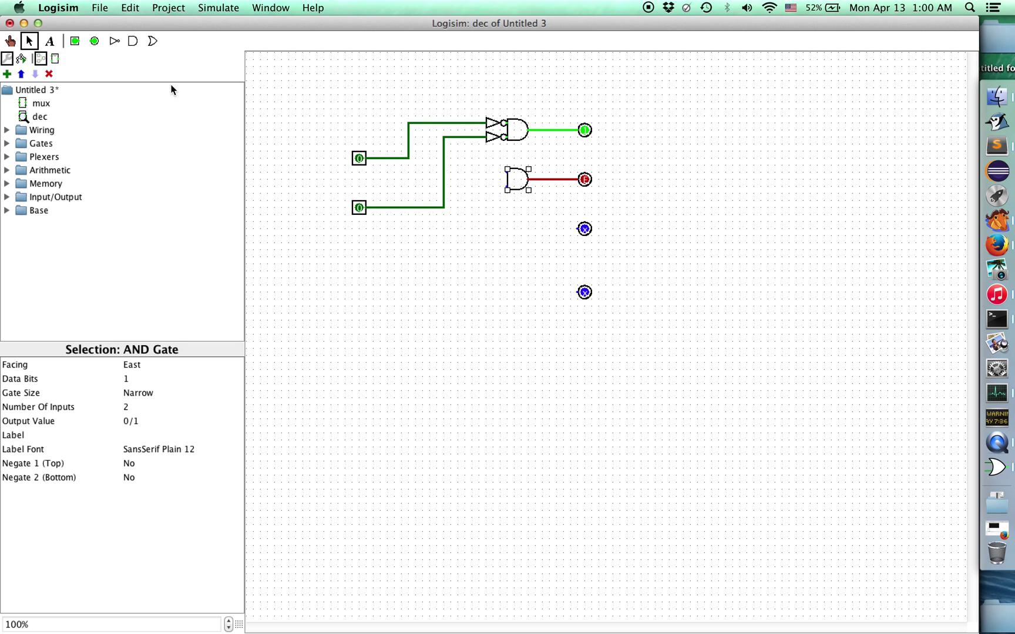
{"action": "left_click", "coordinate": [115, 42]}
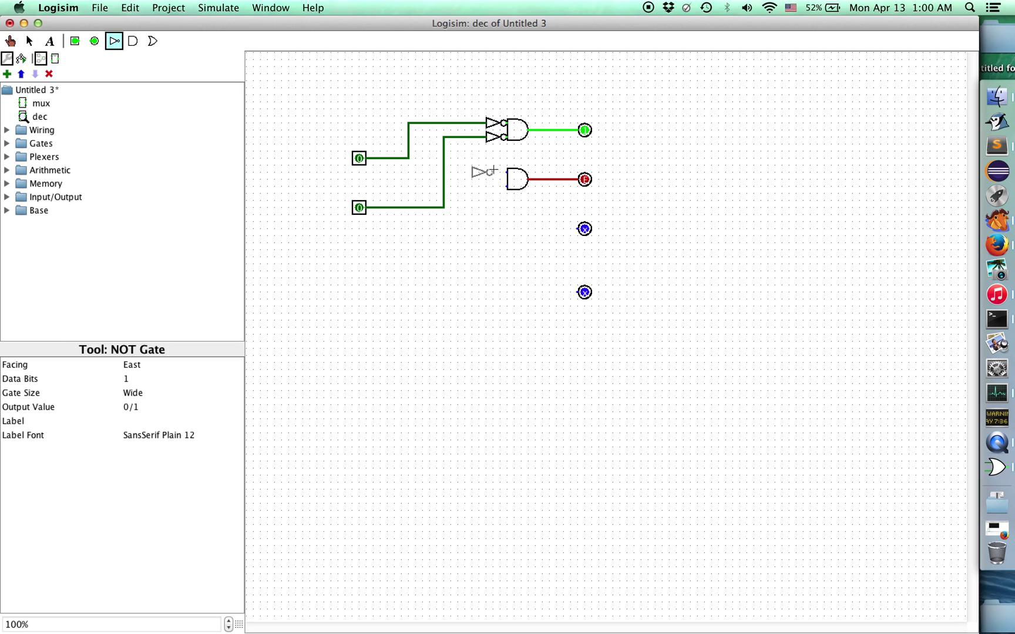
{"action": "left_click", "coordinate": [507, 172]}
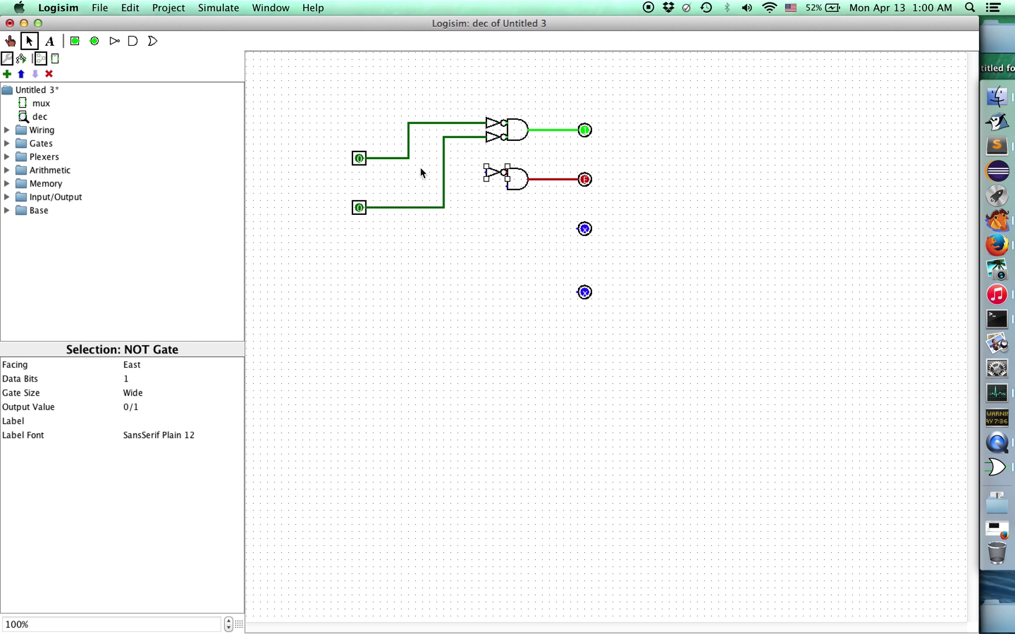
{"action": "left_click_drag", "start_coordinate": [507, 186], "coordinate": [485, 172]}
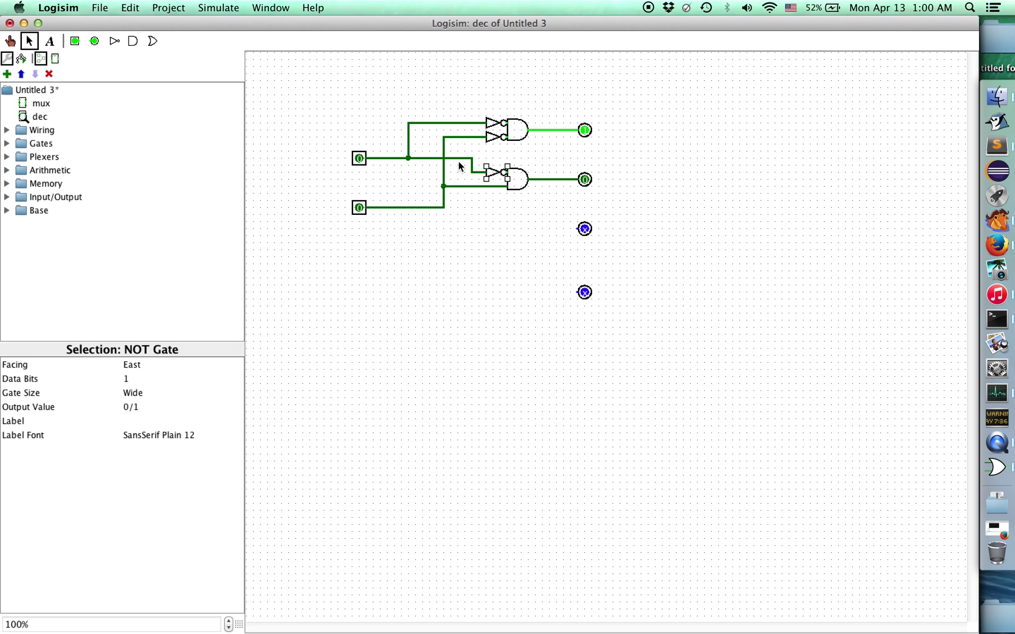
Step: Poke the pins so only the lower input is 1, lighting output two
{"action": "left_click", "coordinate": [10, 40]}
{"action": "left_click", "coordinate": [359, 159]}
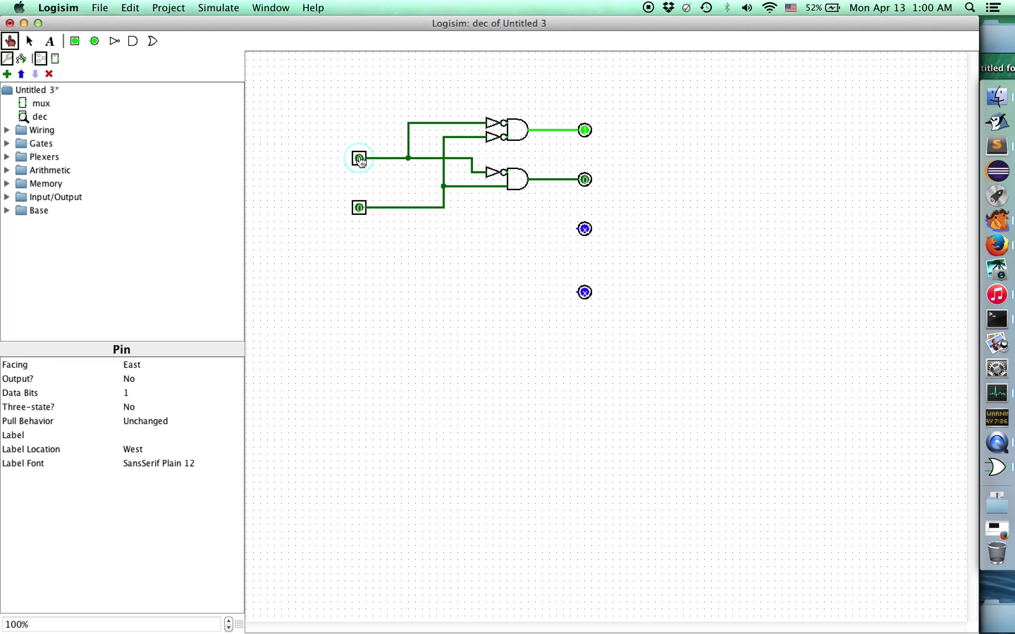
{"action": "left_click", "coordinate": [359, 207]}
{"action": "left_click", "coordinate": [359, 159]}
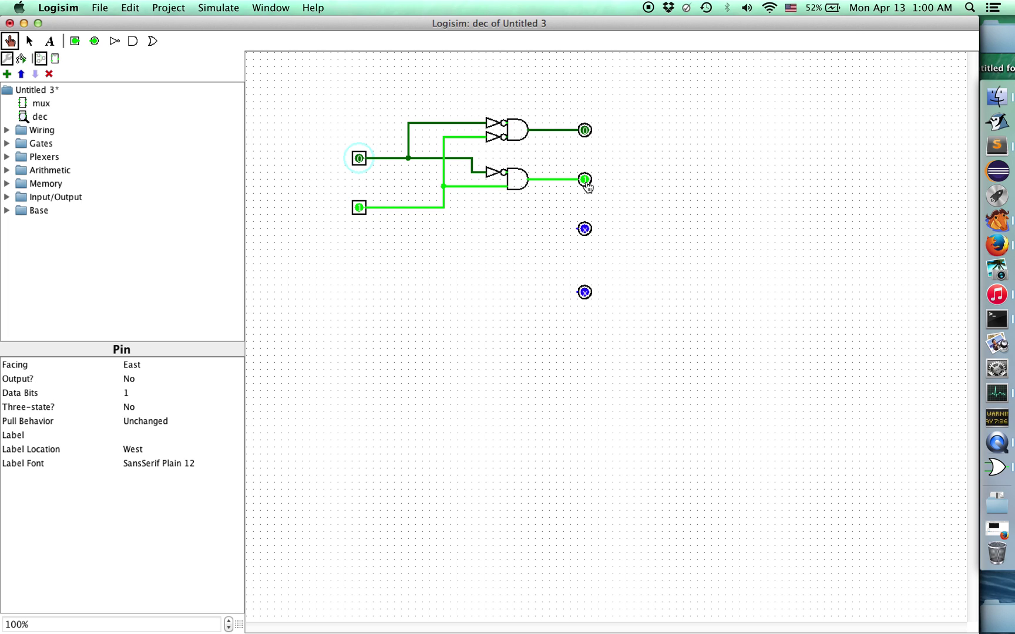
Step: Add the third AND gate at the third output with its lower input inverted
{"action": "left_click", "coordinate": [138, 41]}
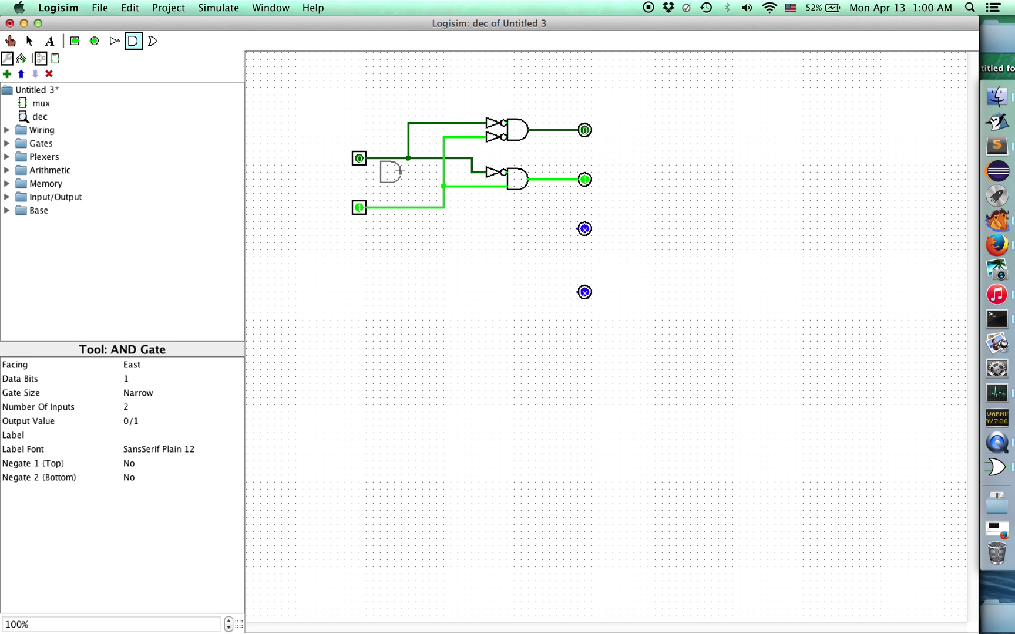
{"action": "left_click", "coordinate": [577, 230]}
{"action": "left_click_drag", "start_coordinate": [567, 232], "coordinate": [518, 232]}
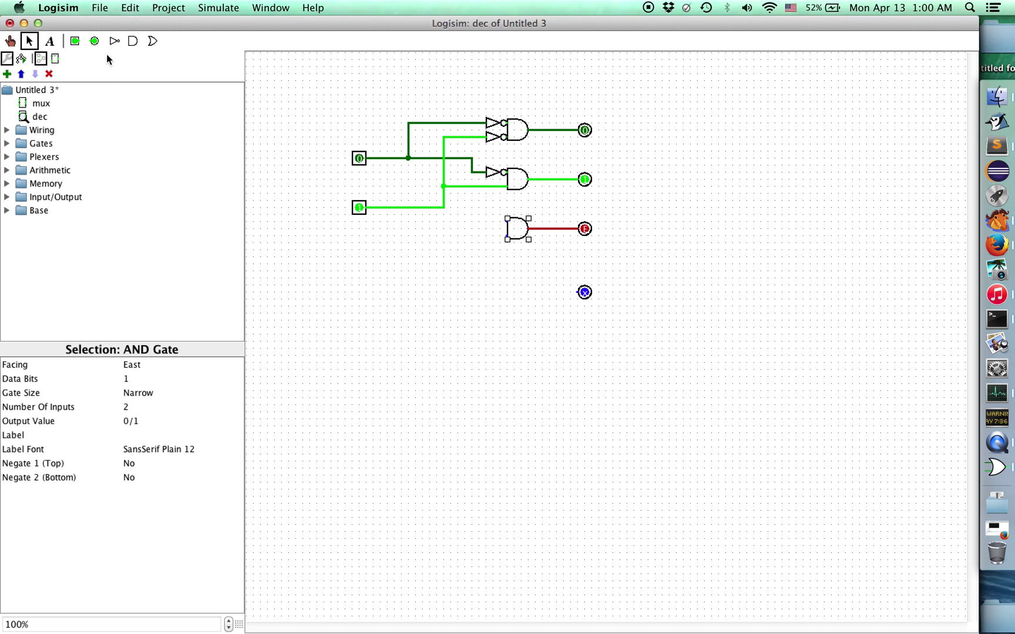
{"action": "left_click", "coordinate": [114, 41]}
{"action": "left_click", "coordinate": [505, 236]}
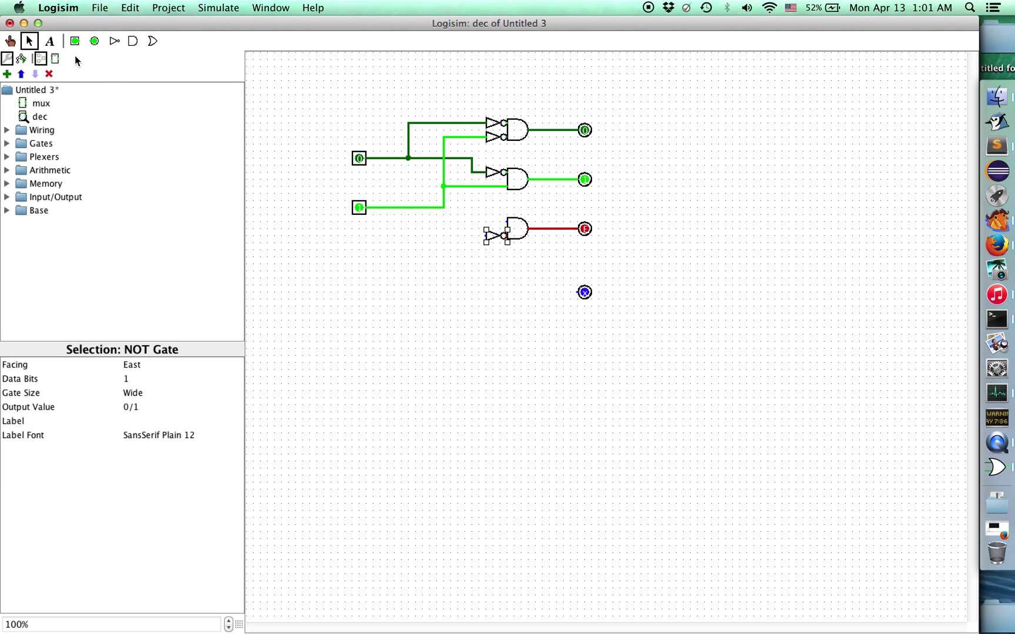
Step: Add the fourth AND gate and wire both input lines into the third and fourth gates
{"action": "left_click", "coordinate": [133, 41]}
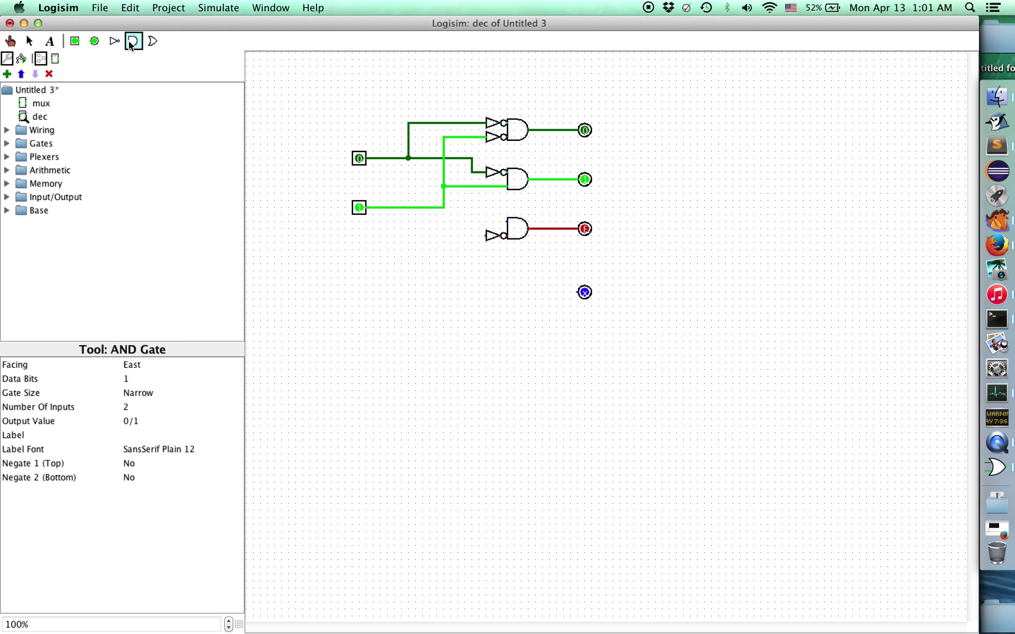
{"action": "left_click", "coordinate": [574, 291]}
{"action": "left_click_drag", "start_coordinate": [575, 292], "coordinate": [522, 294]}
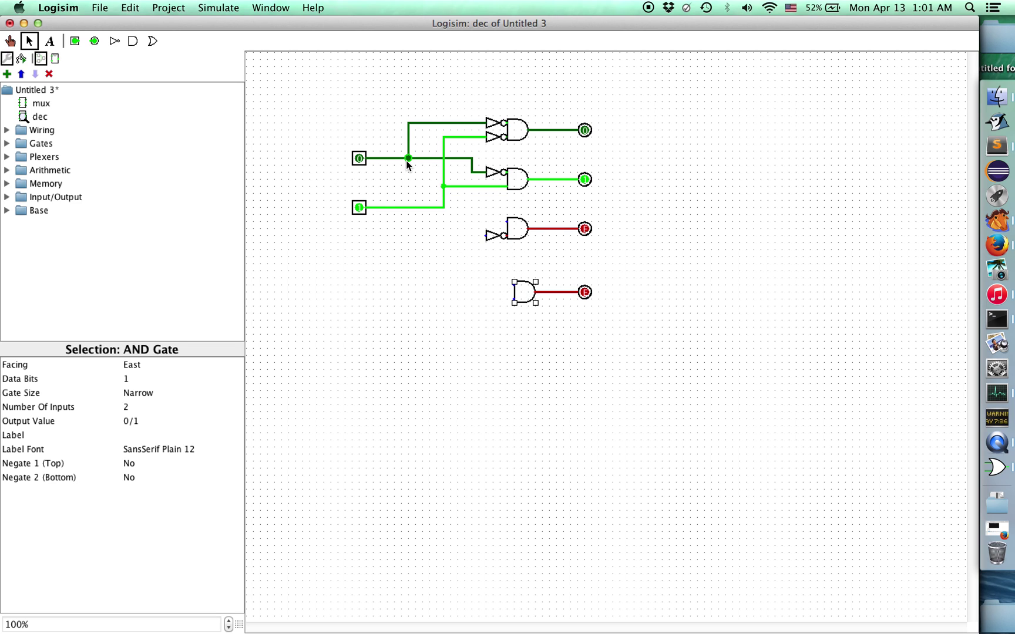
{"action": "left_click_drag", "start_coordinate": [407, 159], "coordinate": [514, 286]}
{"action": "left_click_drag", "start_coordinate": [444, 207], "coordinate": [513, 300]}
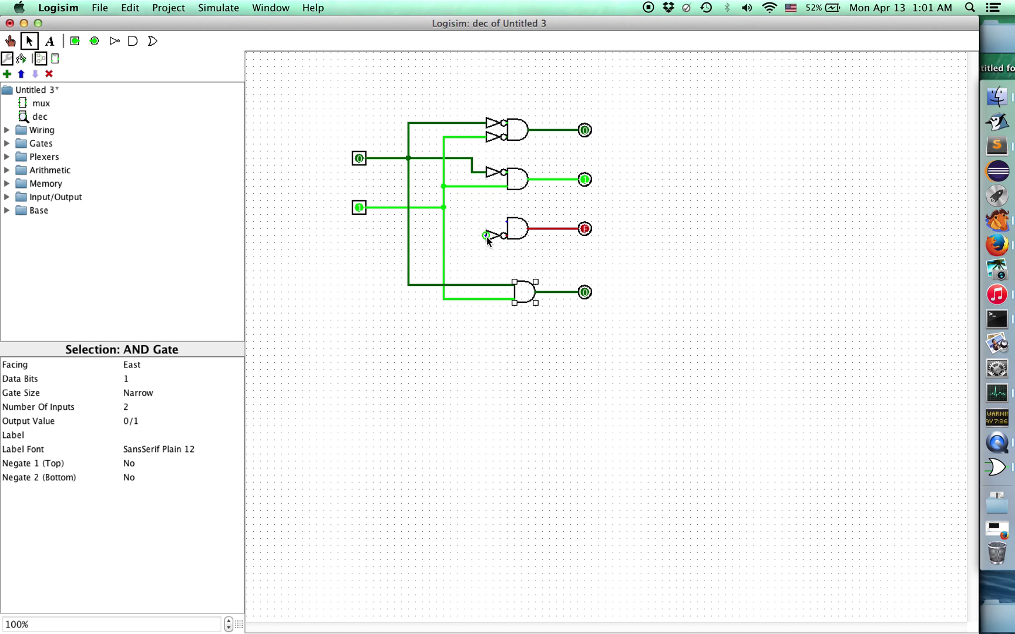
{"action": "left_click_drag", "start_coordinate": [486, 238], "coordinate": [444, 235]}
{"action": "left_click_drag", "start_coordinate": [472, 172], "coordinate": [506, 221]}
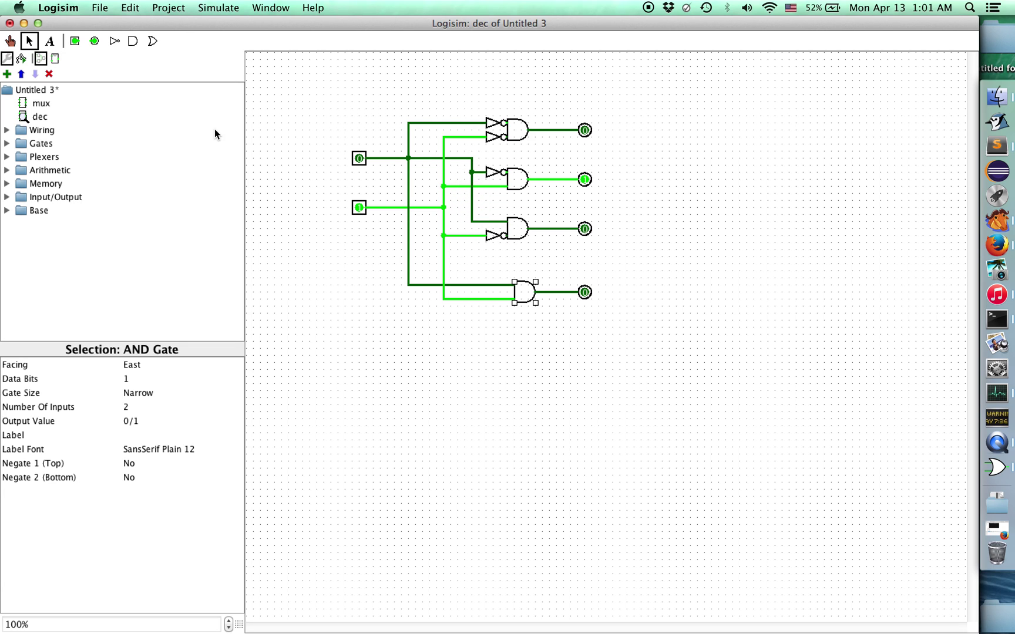
Step: Poke both input pins through all four combinations, ending with both at 0
{"action": "left_click", "coordinate": [11, 42]}
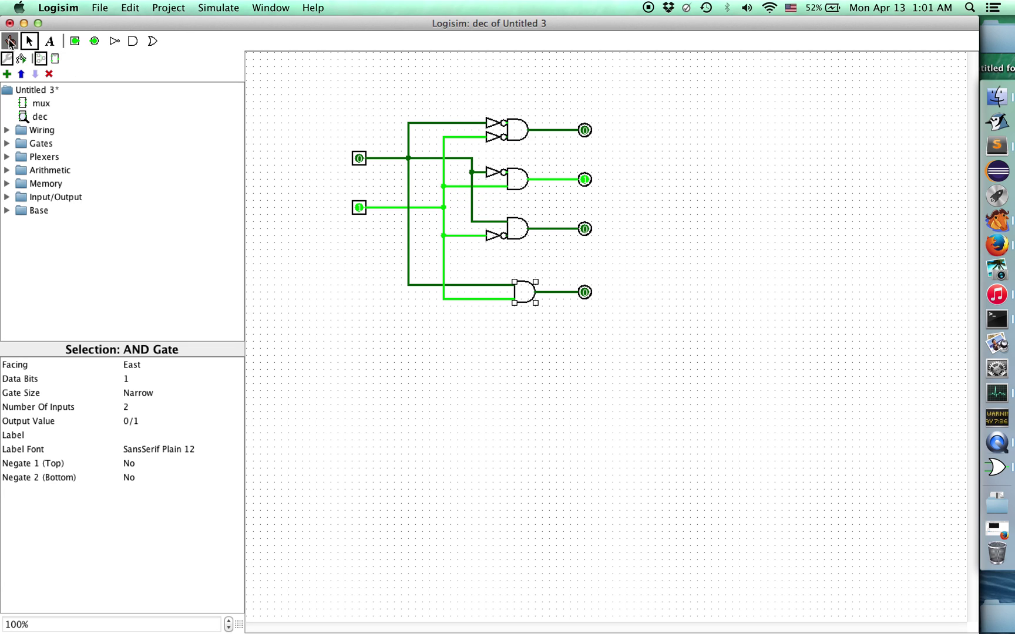
{"action": "left_click", "coordinate": [357, 209]}
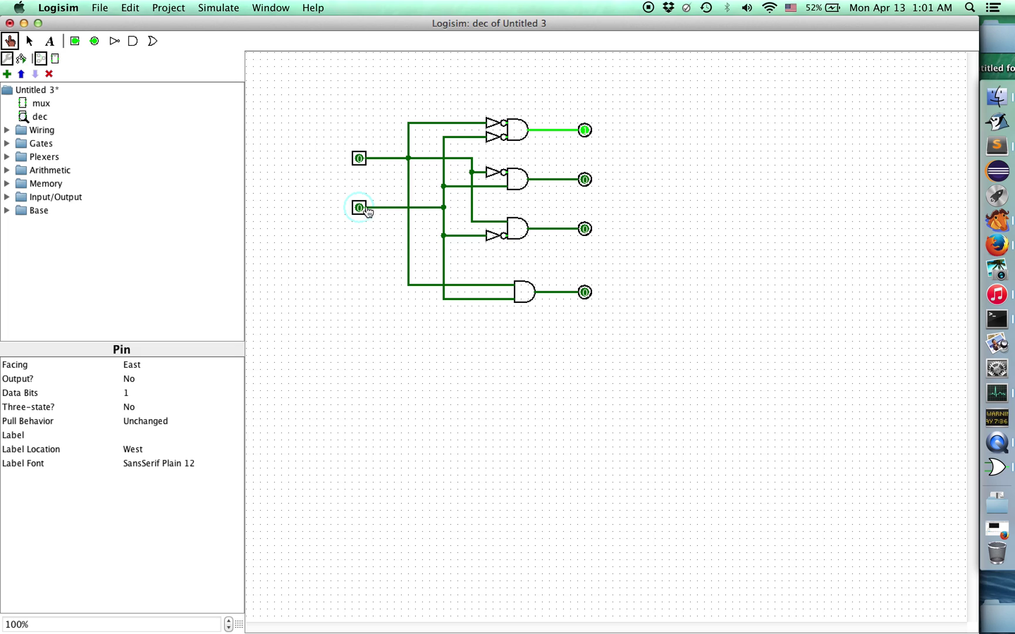
{"action": "left_click", "coordinate": [364, 209]}
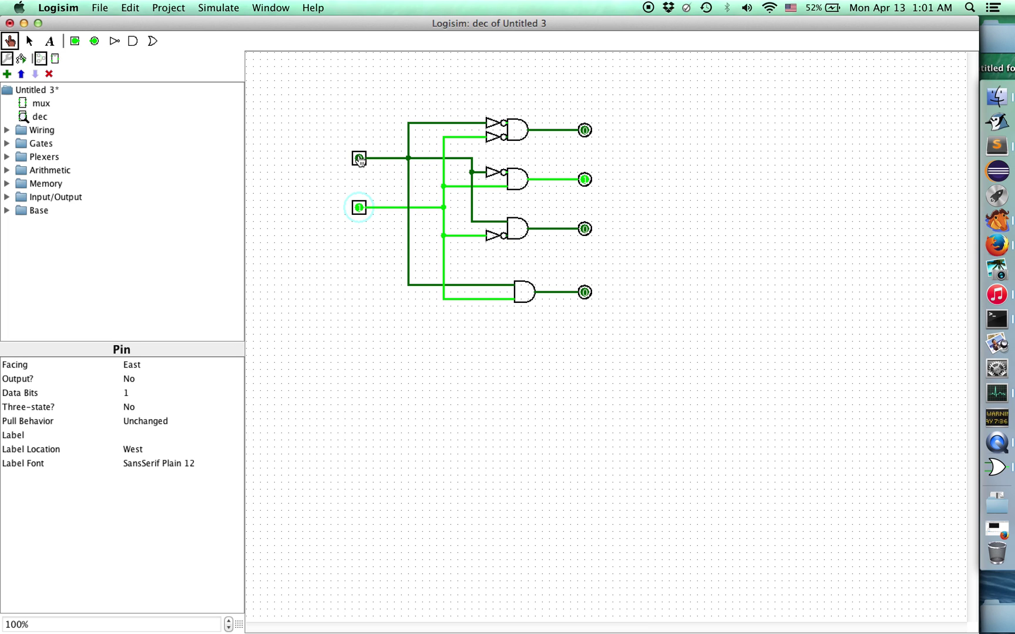
{"action": "left_click", "coordinate": [358, 158]}
{"action": "left_click", "coordinate": [359, 207]}
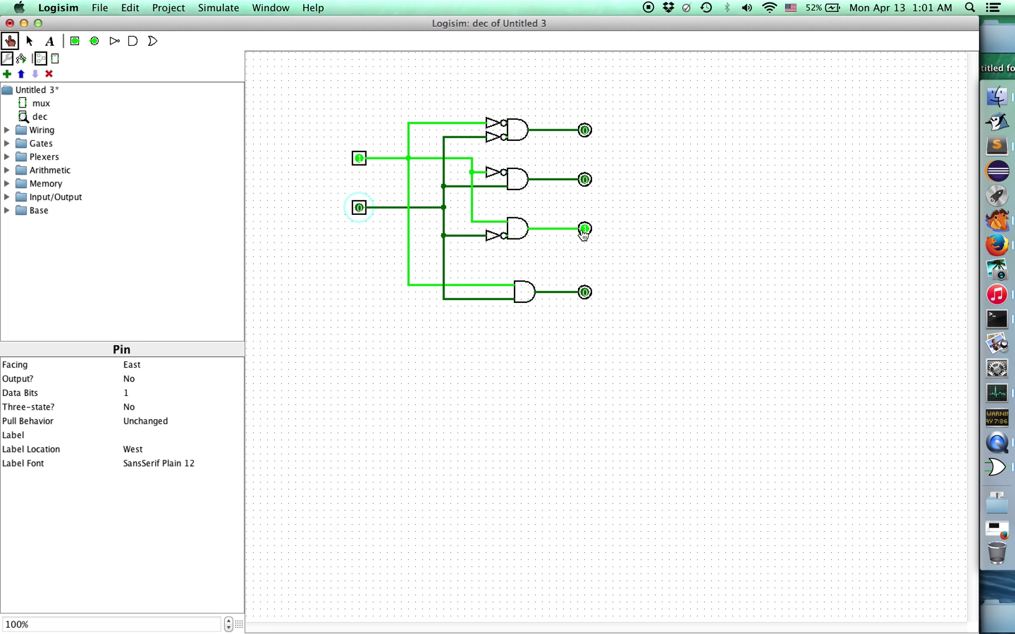
{"action": "left_click", "coordinate": [359, 158]}
{"action": "left_click", "coordinate": [359, 158]}
{"action": "left_click", "coordinate": [360, 207]}
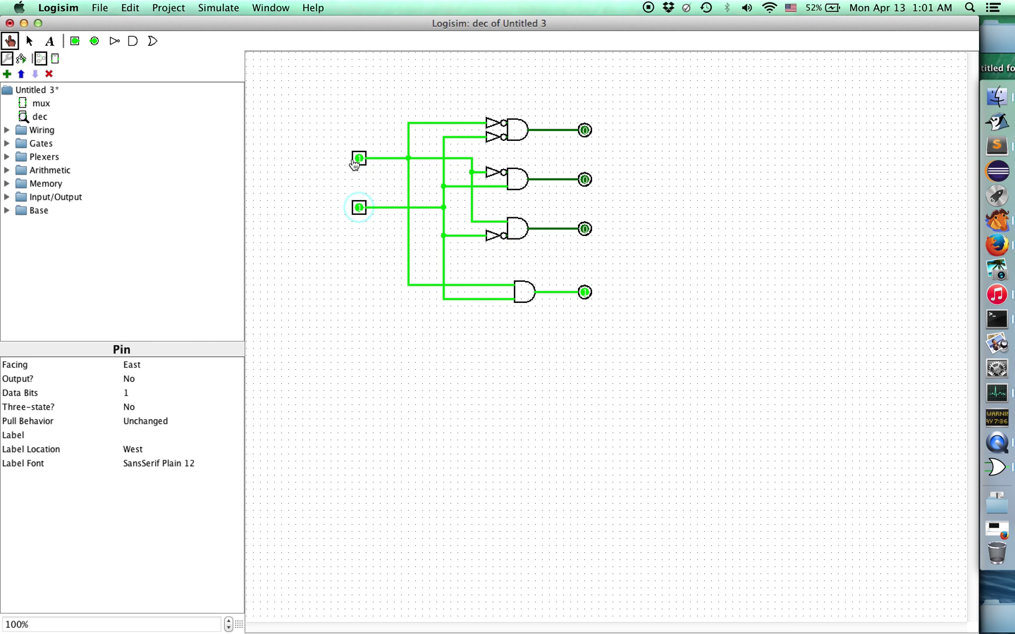
{"action": "left_click", "coordinate": [356, 161]}
{"action": "left_click", "coordinate": [359, 208]}
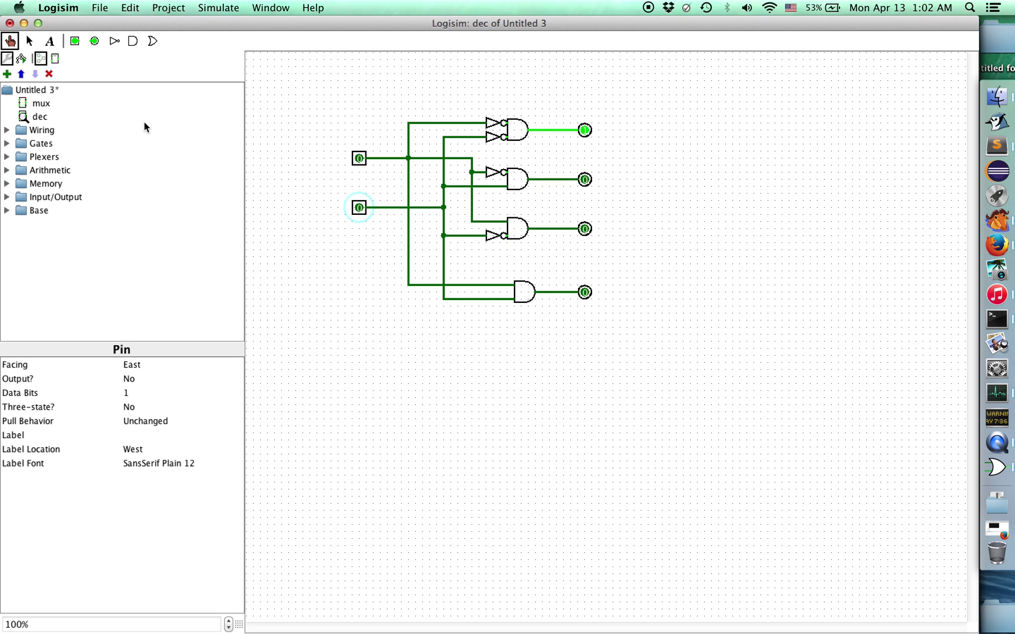
{"action": "double_click", "coordinate": [40, 103]}
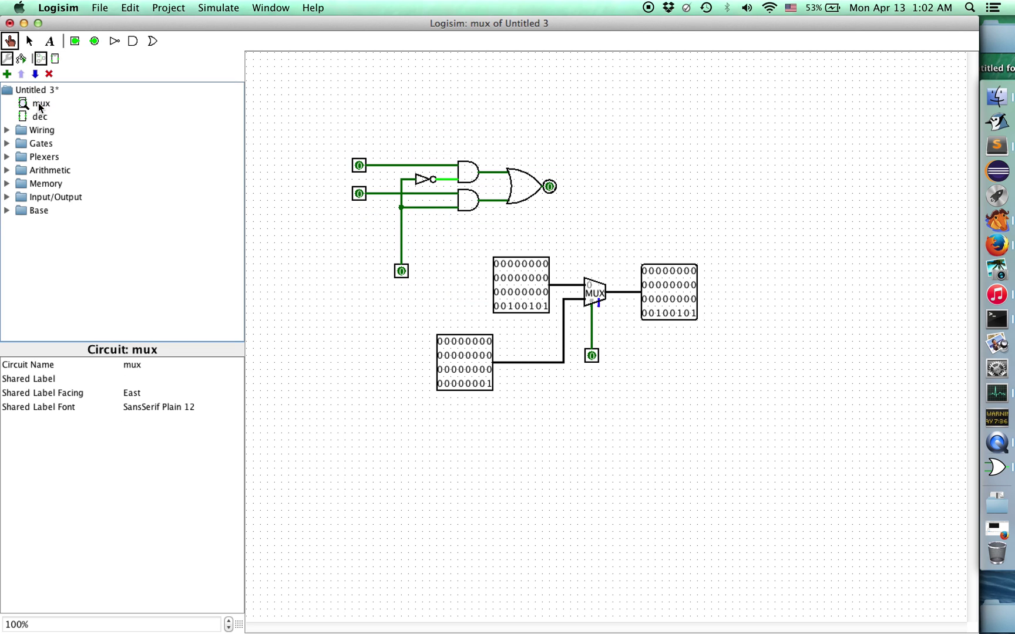
{"action": "left_click", "coordinate": [51, 120]}
{"action": "double_click", "coordinate": [35, 119]}
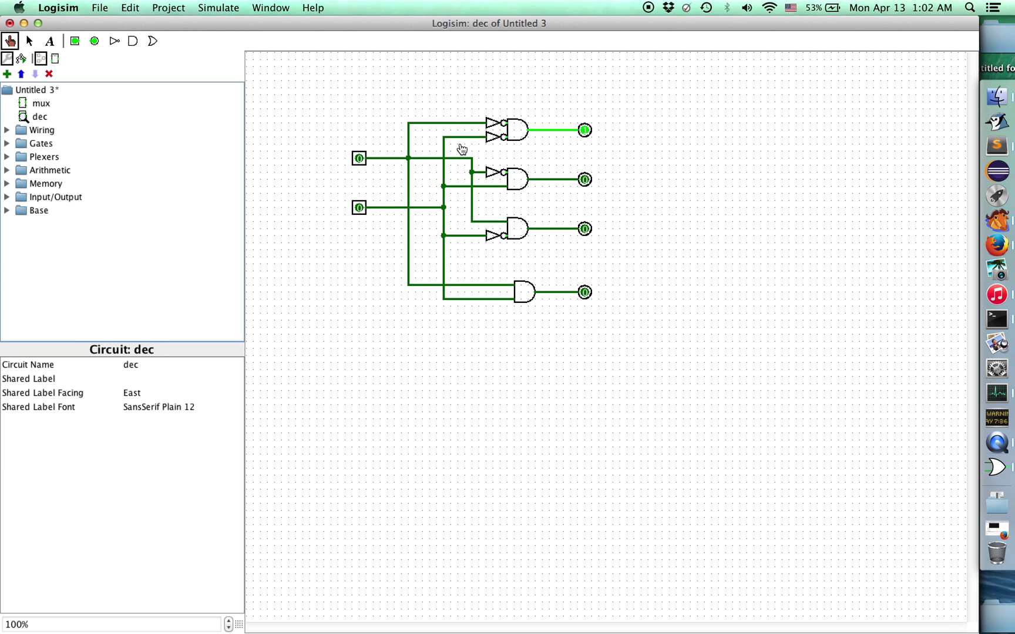